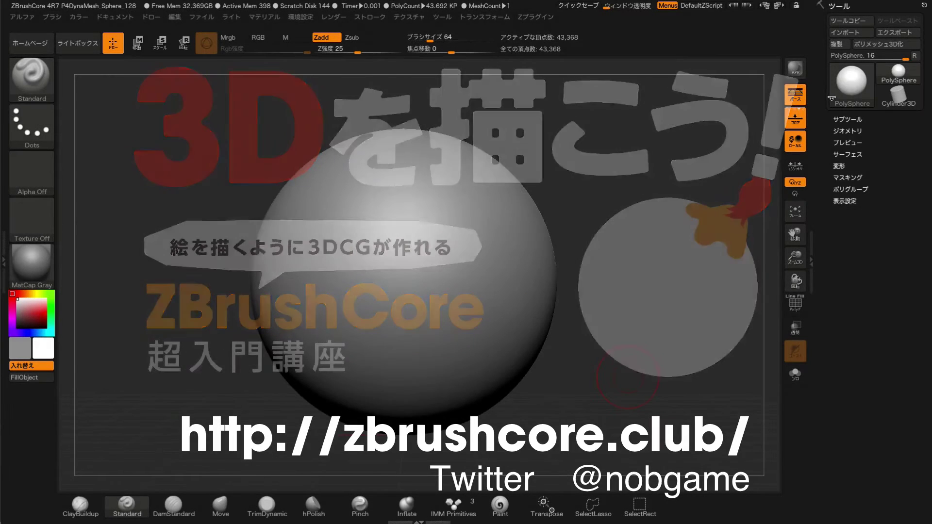
# Browse the 3D mesh tools, expand the Subtool list and bring up Lightbox's Project tab
pyautogui.click(851, 82)
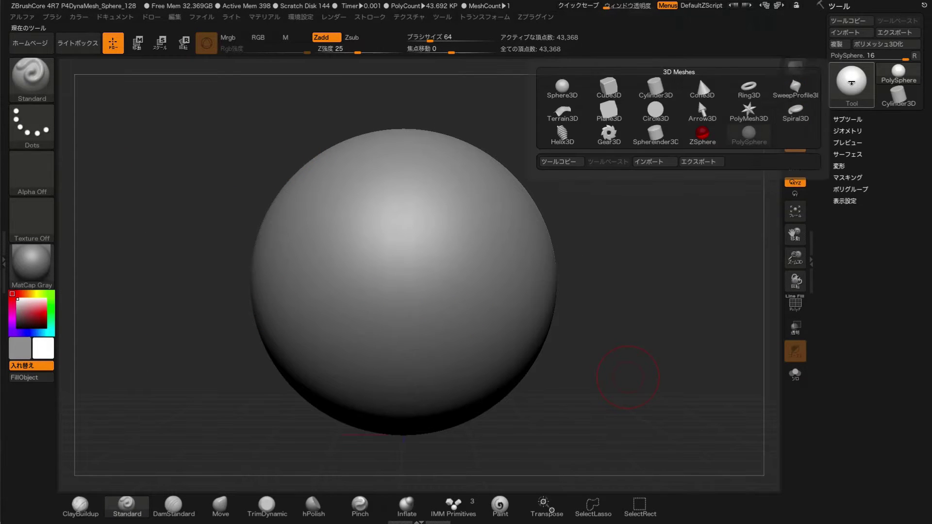
pyautogui.click(851, 82)
pyautogui.moveTo(795, 111)
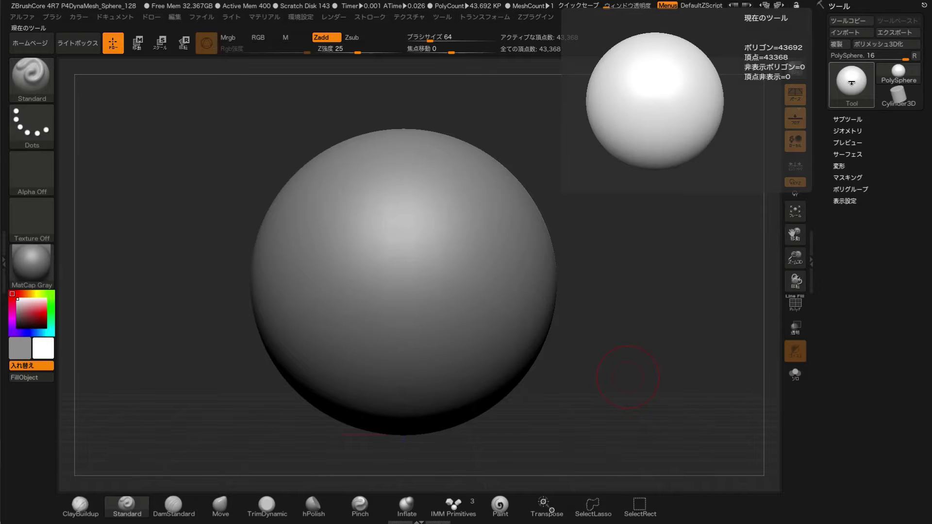
pyautogui.click(851, 83)
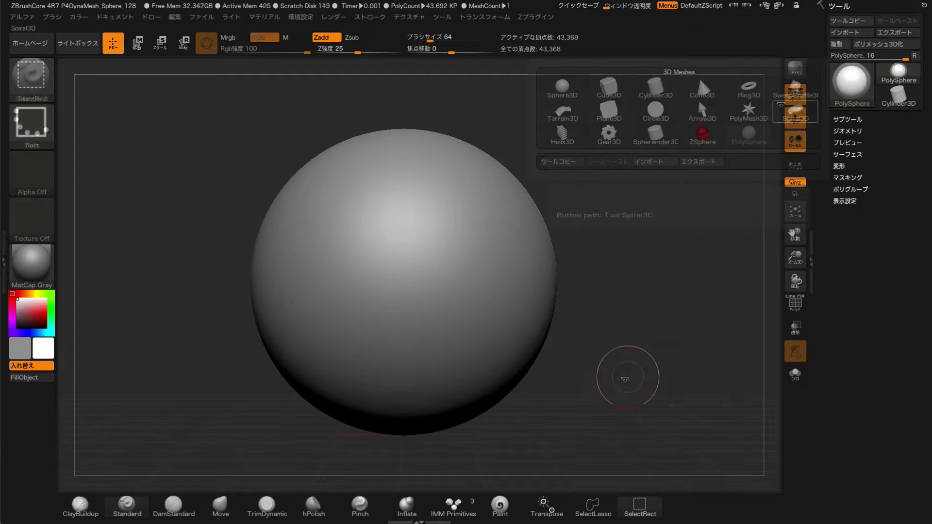
pyautogui.click(844, 120)
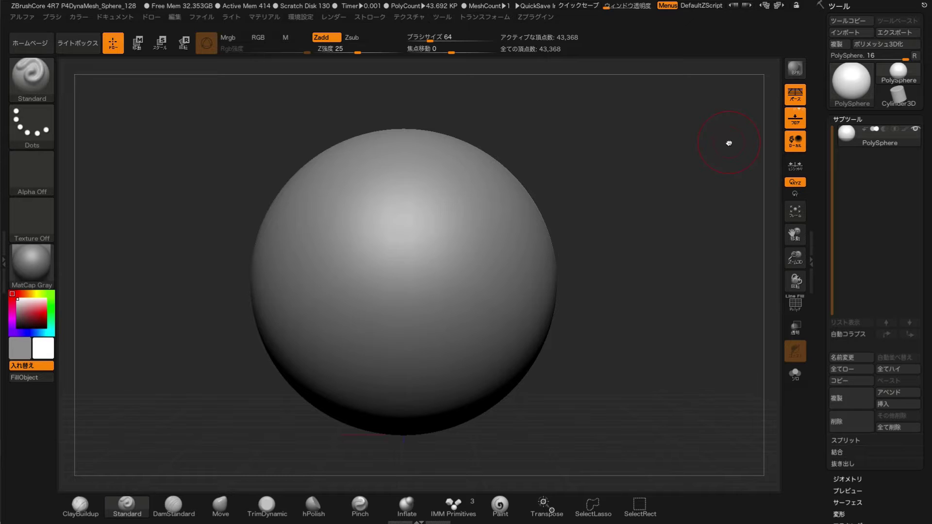
pyautogui.press(',')
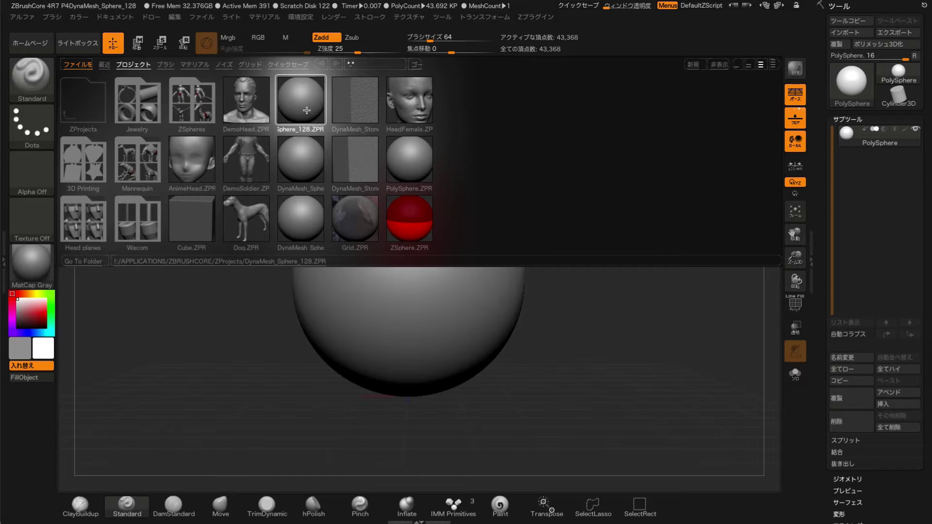
# Load the DynaMesh bear-head sample project from Lightbox onto the canvas
pyautogui.doubleClick(307, 110)
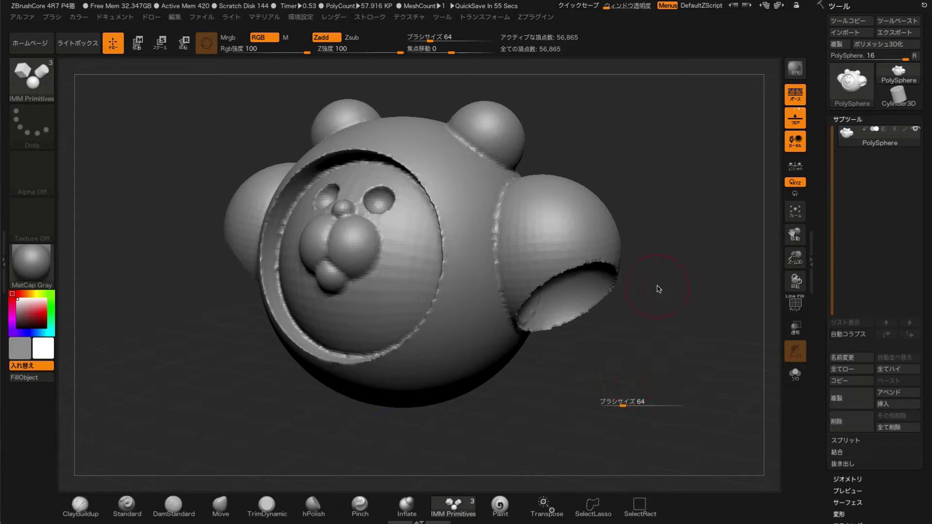
pyautogui.moveTo(658, 289); pyautogui.dragTo(661, 285)
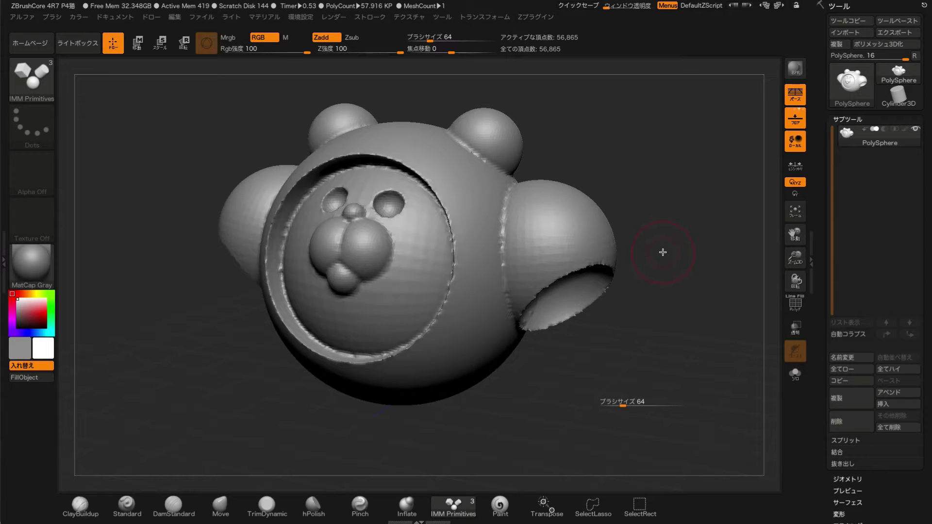
pyautogui.keyDown('ctrl'); pyautogui.keyDown('shift'); pyautogui.click(669, 316); pyautogui.keyUp('shift'); pyautogui.keyUp('ctrl')
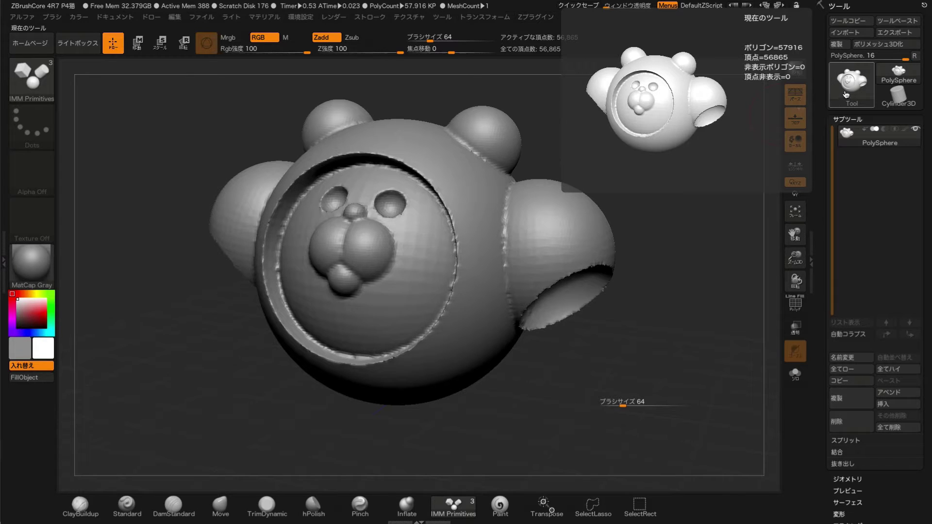
pyautogui.moveTo(851, 86)
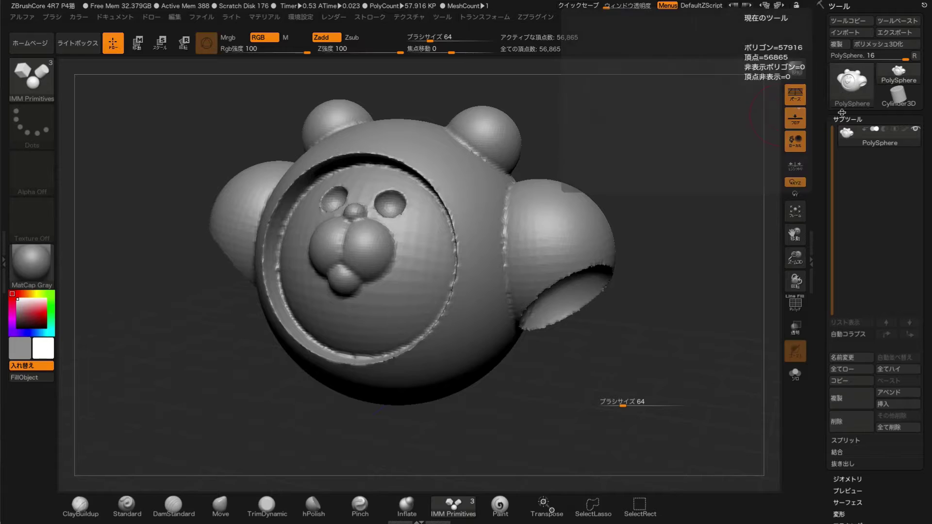
pyautogui.click(851, 91)
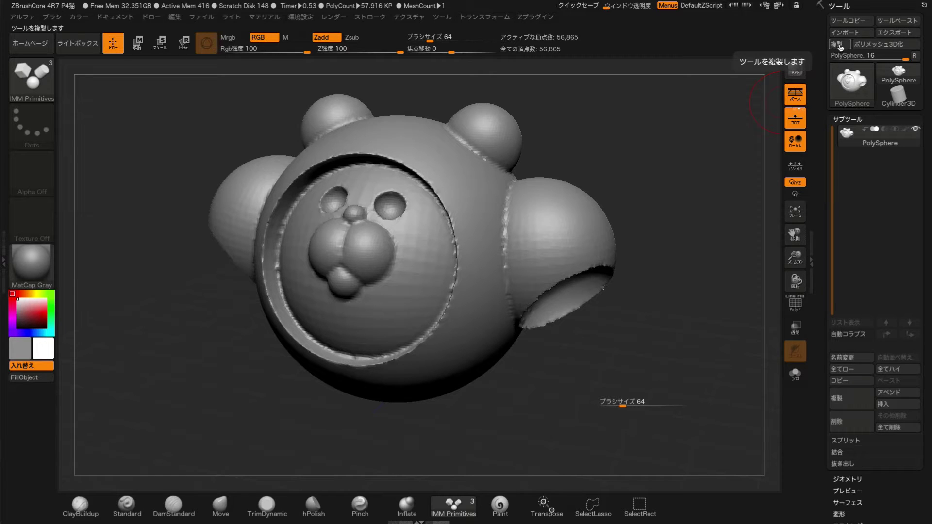
# Clone the bear as PolySphere_1, rotate it, and add a small toe sphere on its paw
pyautogui.click(840, 47)
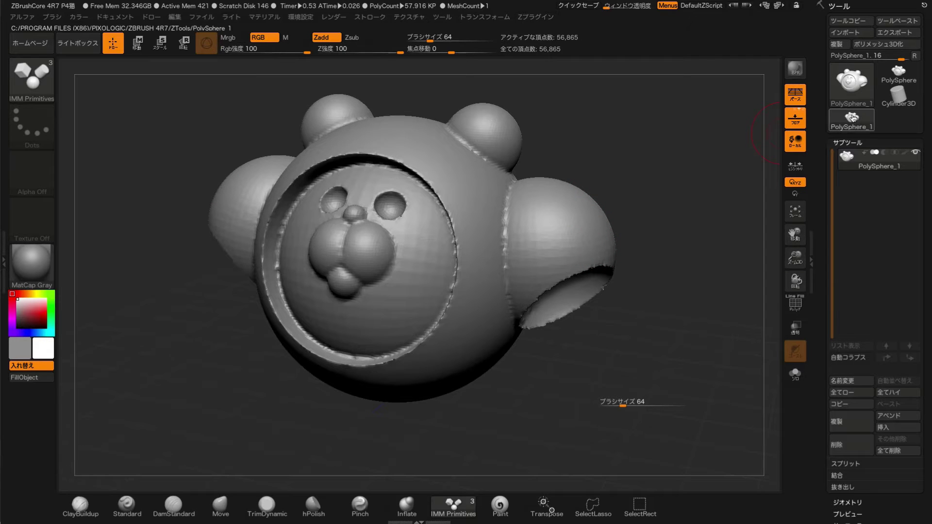
pyautogui.click(837, 97)
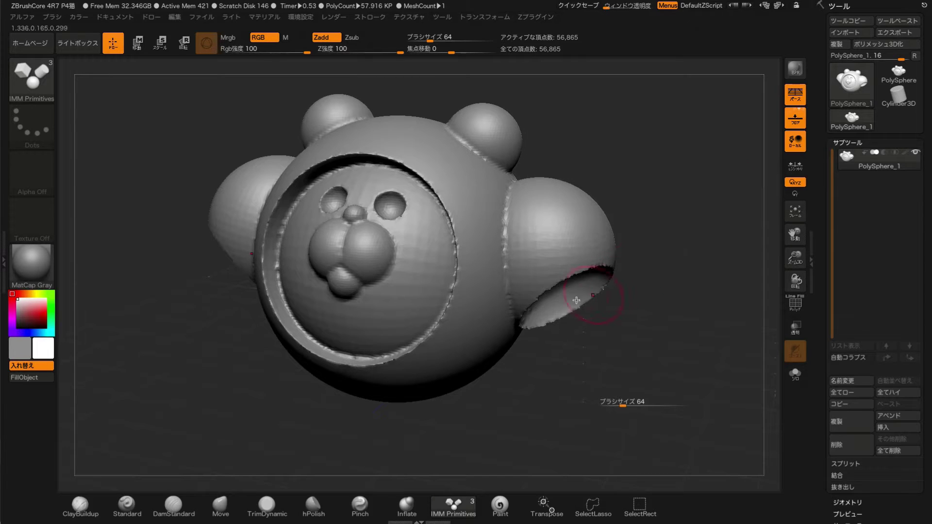
pyautogui.moveTo(631, 281)
pyautogui.mouseDown()
pyautogui.moveTo(665, 276)
pyautogui.moveTo(621, 373)
pyautogui.mouseUp()
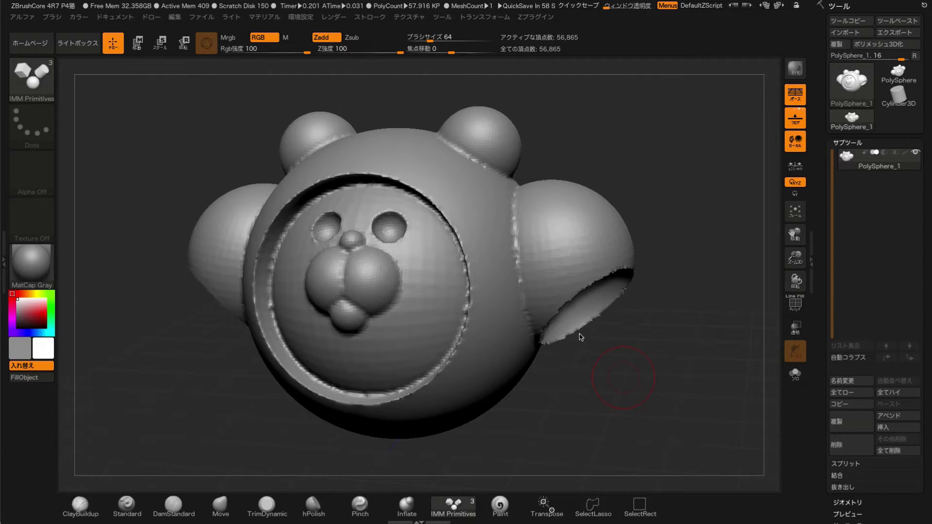
pyautogui.moveTo(578, 361)
pyautogui.mouseDown()
pyautogui.moveTo(489, 195)
pyautogui.moveTo(676, 193)
pyautogui.moveTo(624, 391)
pyautogui.moveTo(684, 288)
pyautogui.moveTo(550, 335)
pyautogui.moveTo(402, 349)
pyautogui.moveTo(545, 422)
pyautogui.moveTo(572, 418)
pyautogui.moveTo(537, 416)
pyautogui.moveTo(653, 357)
pyautogui.moveTo(561, 385)
pyautogui.moveTo(632, 404)
pyautogui.moveTo(630, 381)
pyautogui.moveTo(545, 264)
pyautogui.mouseUp()
# Position another toe sphere on the paw with Transpose, then check the feet from several angles
pyautogui.moveTo(392, 227)
pyautogui.mouseDown()
pyautogui.moveTo(490, 270)
pyautogui.moveTo(605, 181)
pyautogui.moveTo(703, 249)
pyautogui.mouseUp()
pyautogui.press('w')
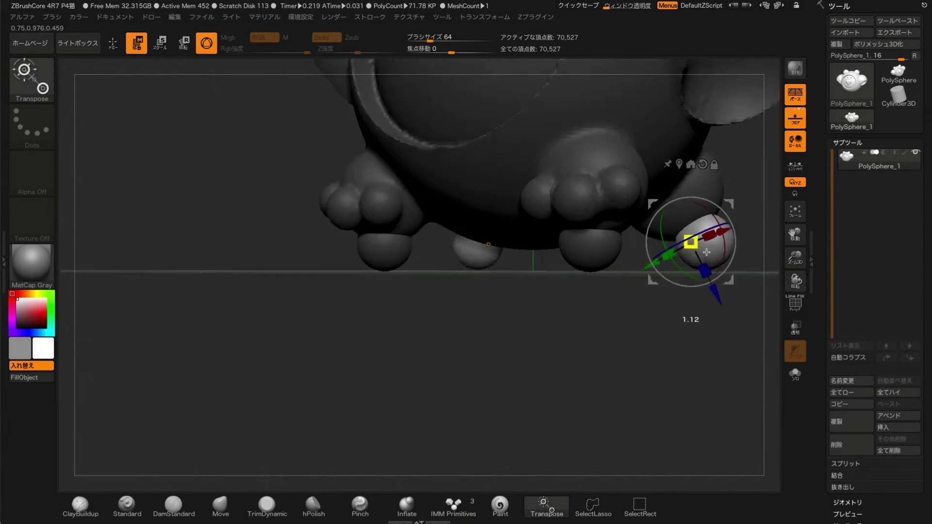
pyautogui.moveTo(738, 204); pyautogui.dragTo(649, 370)
pyautogui.press('q')
pyautogui.hotkey('ctrl', 'z')
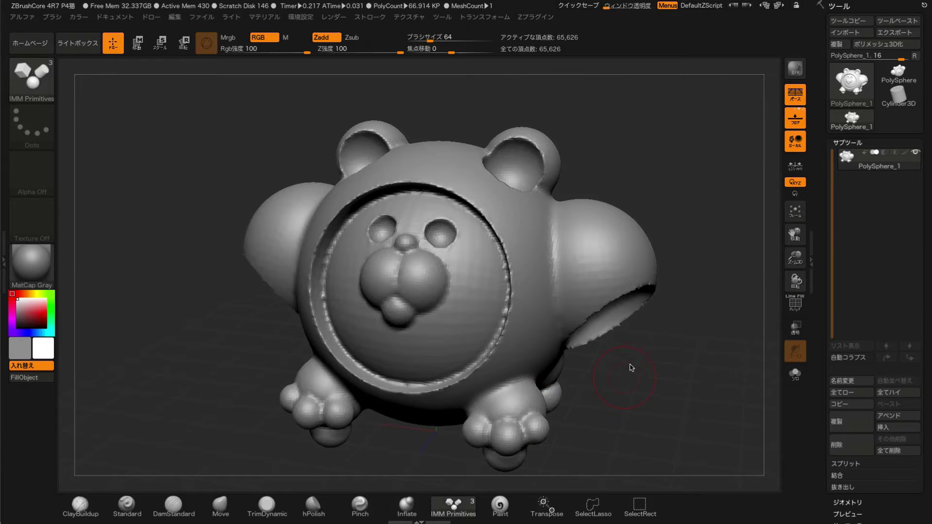
pyautogui.moveTo(631, 374)
pyautogui.mouseDown()
pyautogui.moveTo(640, 381)
pyautogui.moveTo(703, 298)
pyautogui.mouseUp()
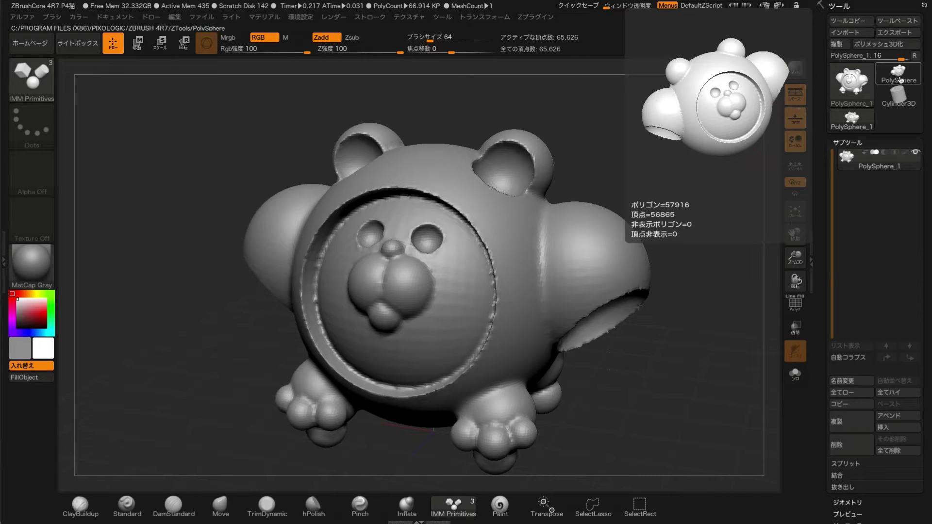
# Clone the bear into a further copy and rotate it to view the arms
pyautogui.click(837, 46)
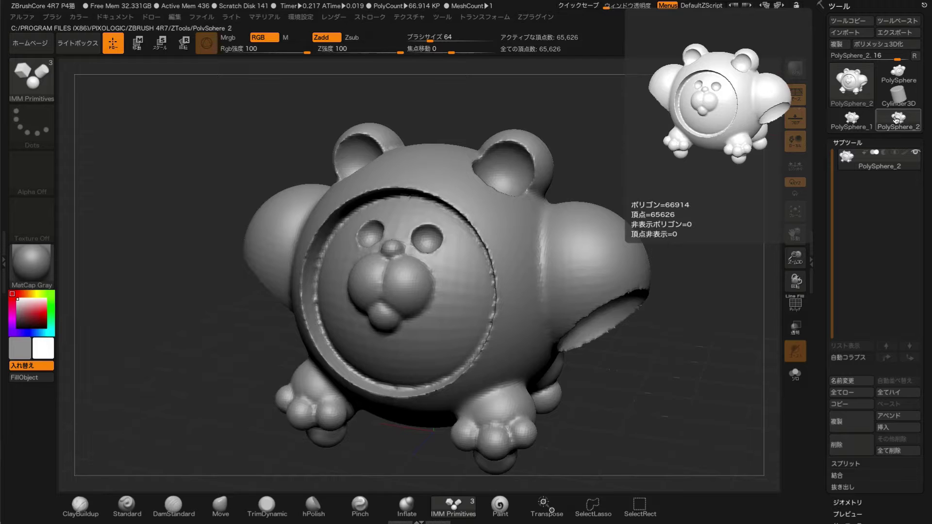
pyautogui.moveTo(898, 120)
pyautogui.moveTo(738, 245); pyautogui.dragTo(672, 375)
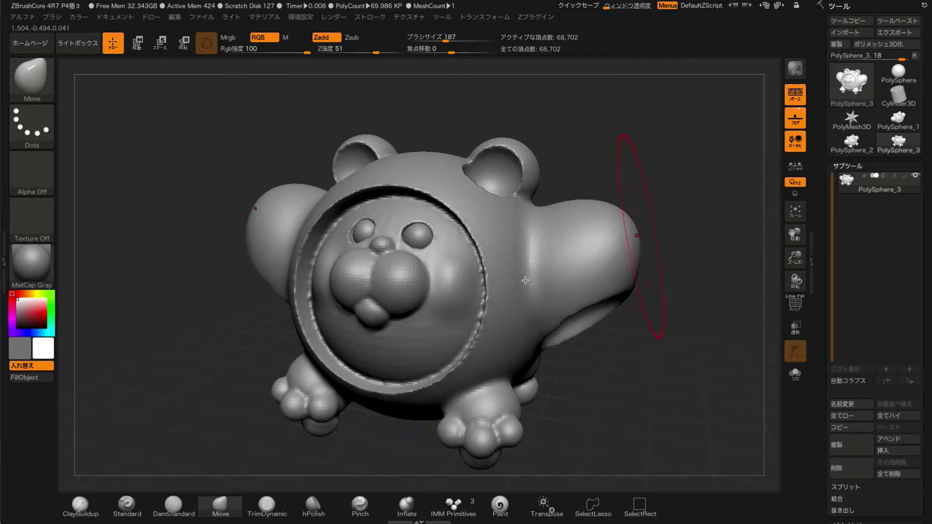
# Compare the PolySphere_2 and PolySphere_3 bears, then clone PolySphere_2 into PolySphere_4
pyautogui.moveTo(650, 217); pyautogui.dragTo(644, 213)
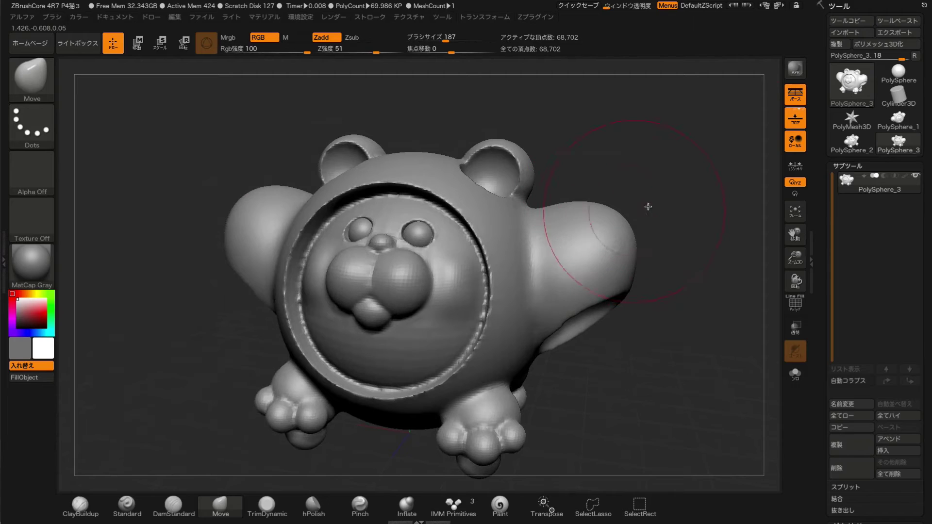
pyautogui.moveTo(851, 142)
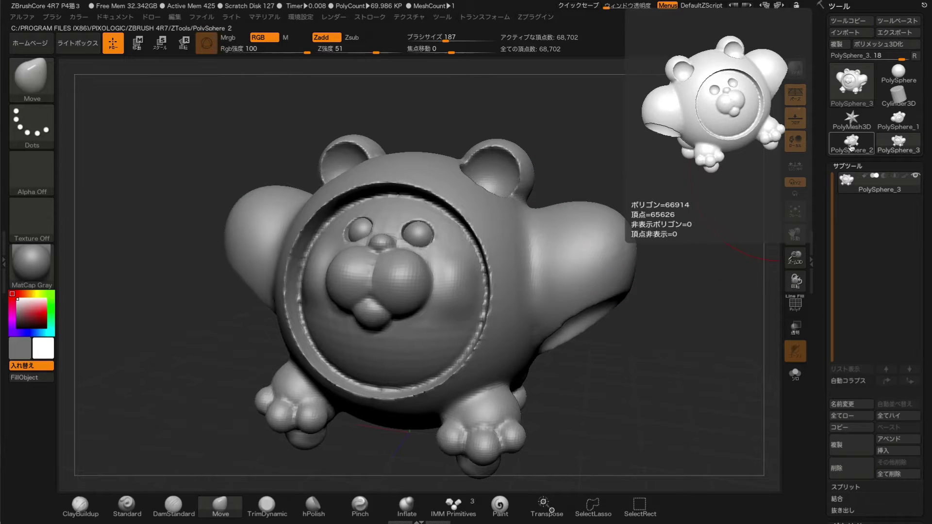
pyautogui.click(851, 146)
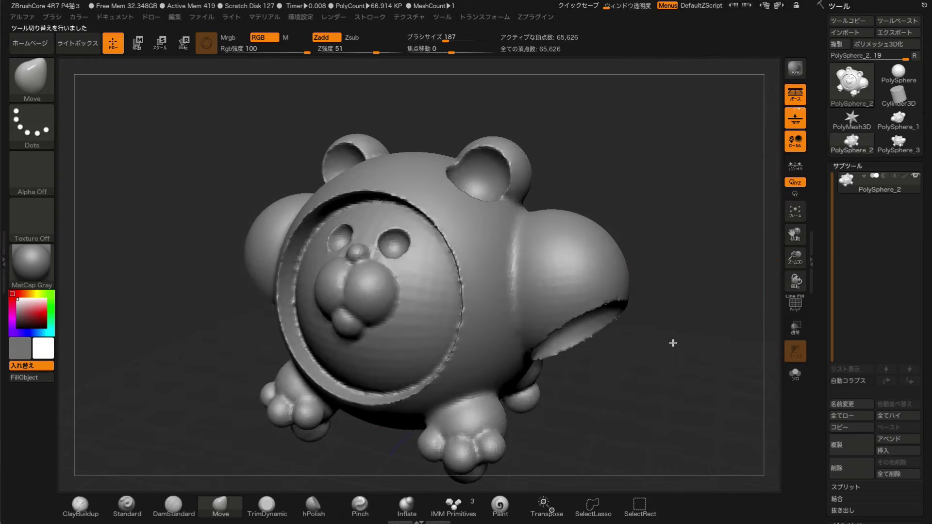
pyautogui.moveTo(673, 343); pyautogui.dragTo(678, 325)
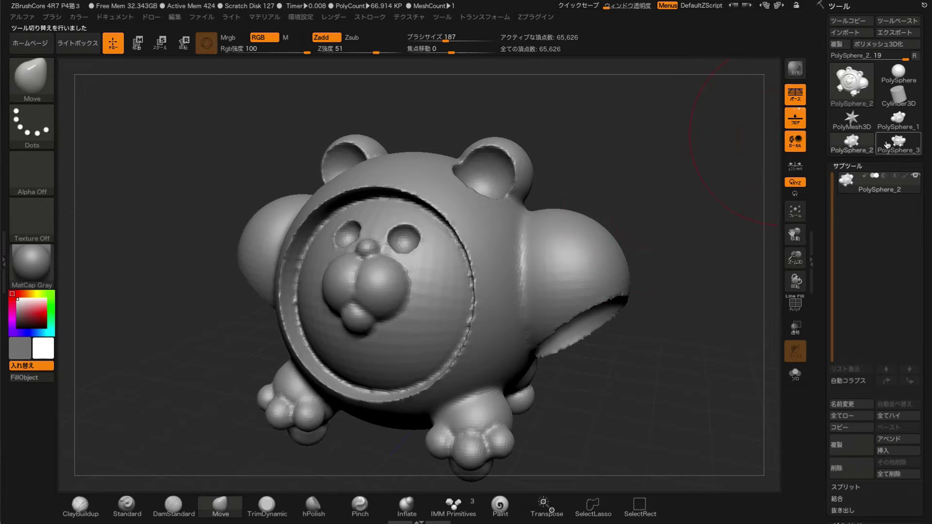
pyautogui.click(895, 145)
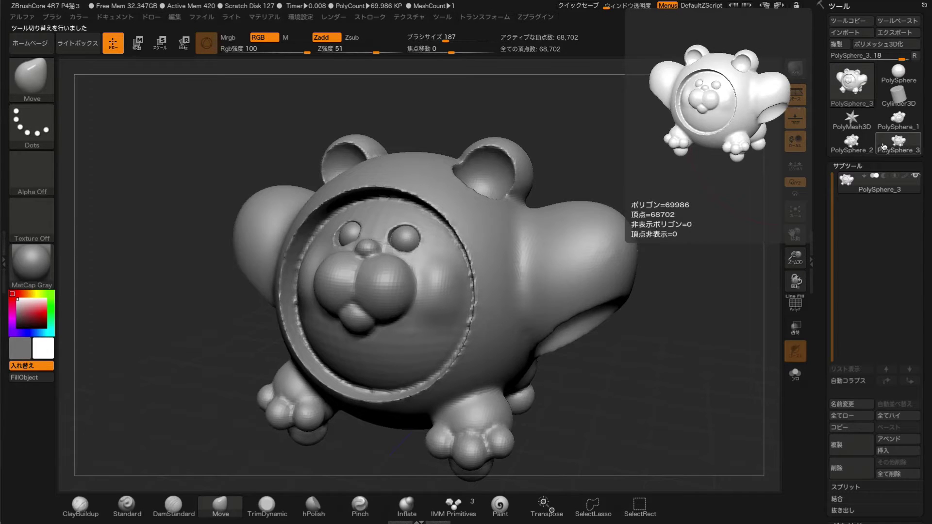
pyautogui.click(851, 142)
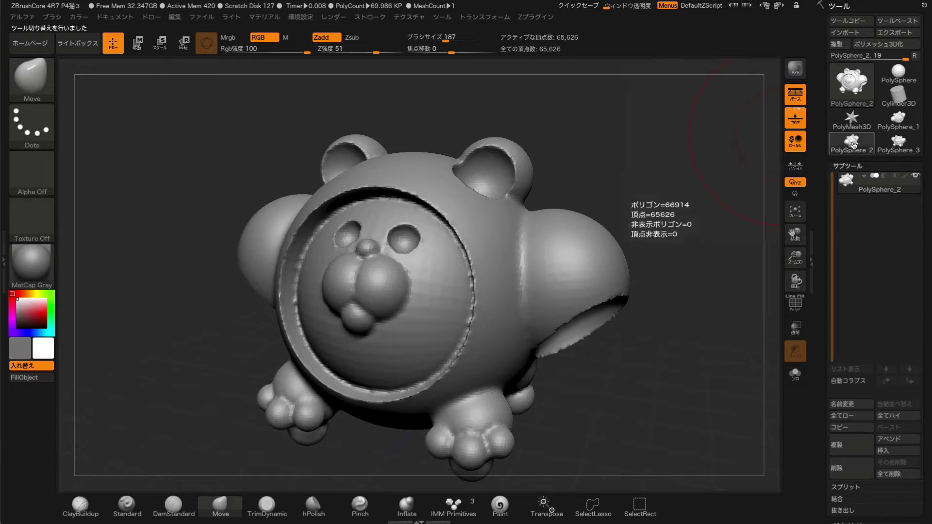
pyautogui.moveTo(659, 333)
pyautogui.mouseDown()
pyautogui.moveTo(660, 357)
pyautogui.moveTo(680, 348)
pyautogui.moveTo(665, 354)
pyautogui.mouseUp()
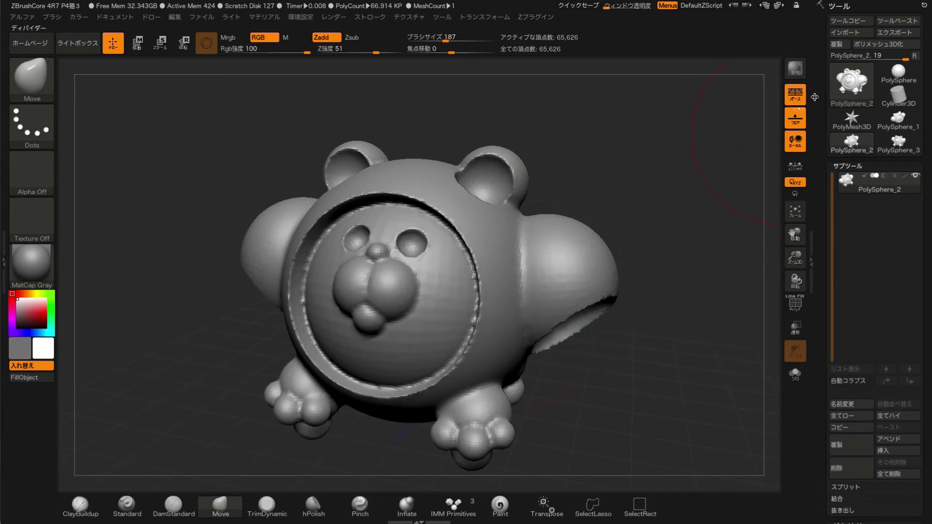
pyautogui.click(839, 45)
pyautogui.moveTo(852, 144)
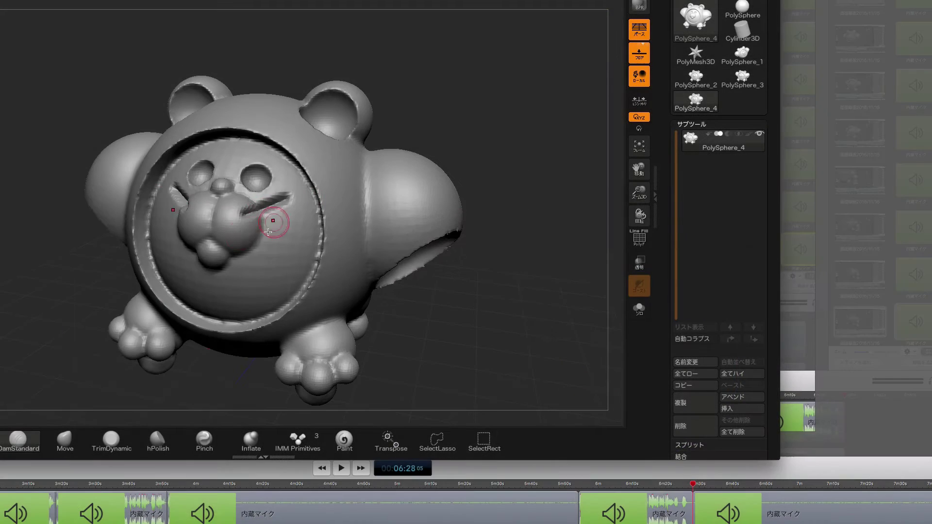
# Carve two whisker lines on the bear's face, then zoom and rotate to inspect it
pyautogui.moveTo(268, 232); pyautogui.dragTo(301, 214)
pyautogui.moveTo(510, 165)
pyautogui.mouseDown()
pyautogui.moveTo(558, 184)
pyautogui.moveTo(413, 323)
pyautogui.moveTo(486, 146)
pyautogui.moveTo(524, 174)
pyautogui.mouseUp()
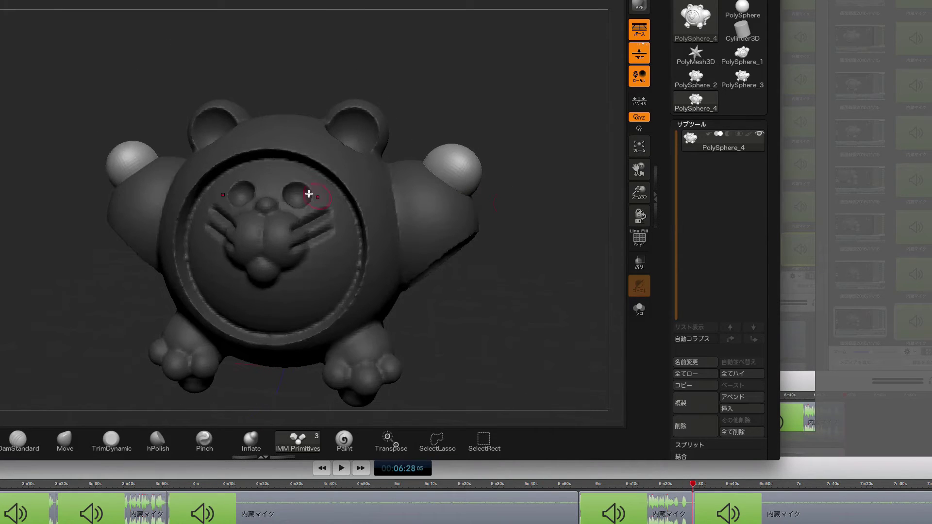
pyautogui.moveTo(414, 333)
pyautogui.keyDown('alt'); pyautogui.mouseDown()
pyautogui.moveTo(383, 194)
pyautogui.moveTo(358, 146)
pyautogui.moveTo(528, 293)
pyautogui.mouseUp(); pyautogui.keyUp('alt')
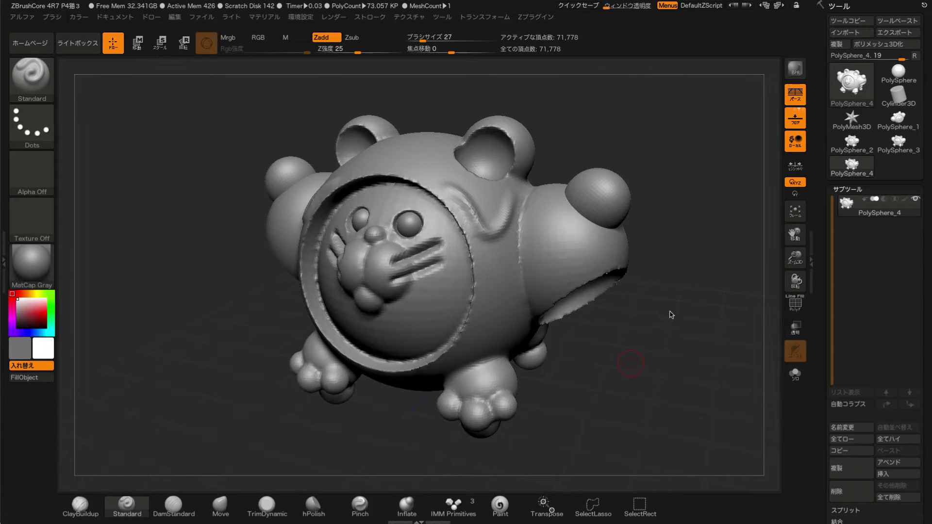
pyautogui.moveTo(672, 306)
pyautogui.mouseDown()
pyautogui.moveTo(669, 293)
pyautogui.moveTo(687, 294)
pyautogui.mouseUp()
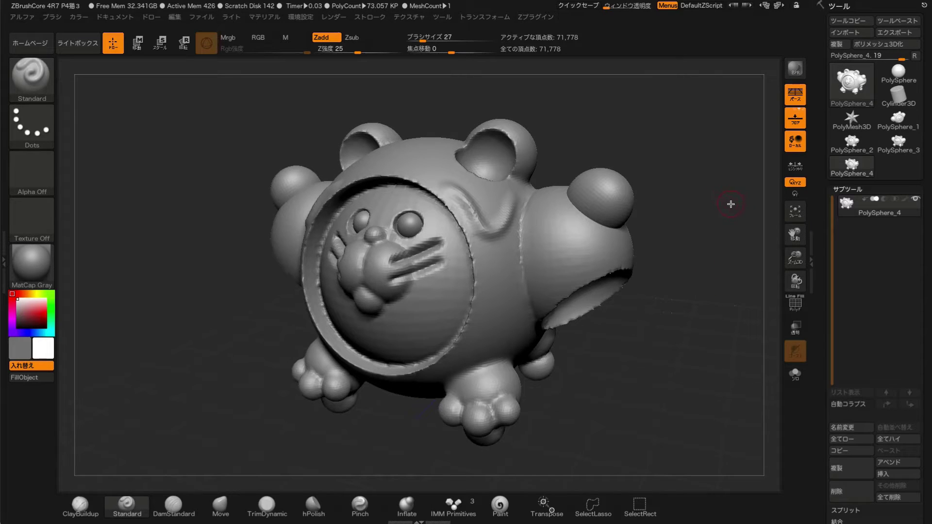
pyautogui.moveTo(723, 222); pyautogui.dragTo(636, 368)
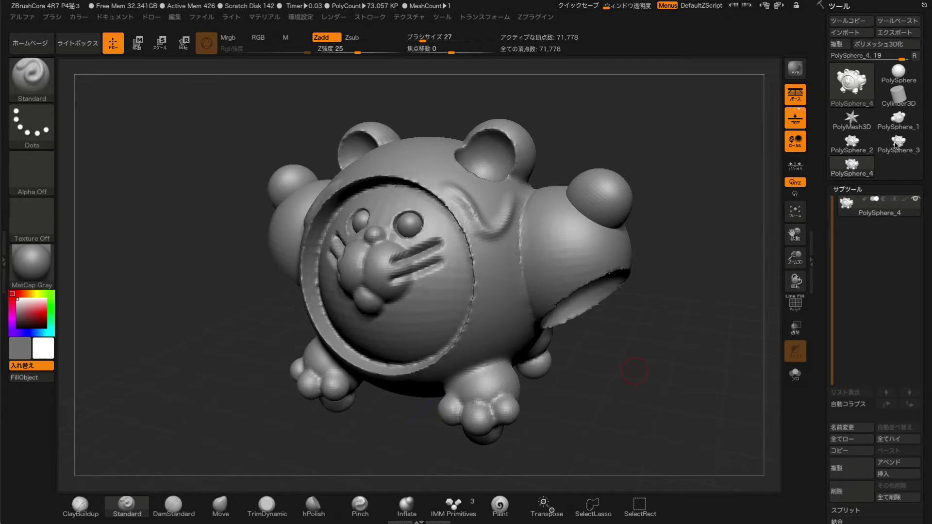
# Flip through the PolySphere_3, _4, _2 and _1 bear versions to compare them
pyautogui.click(897, 144)
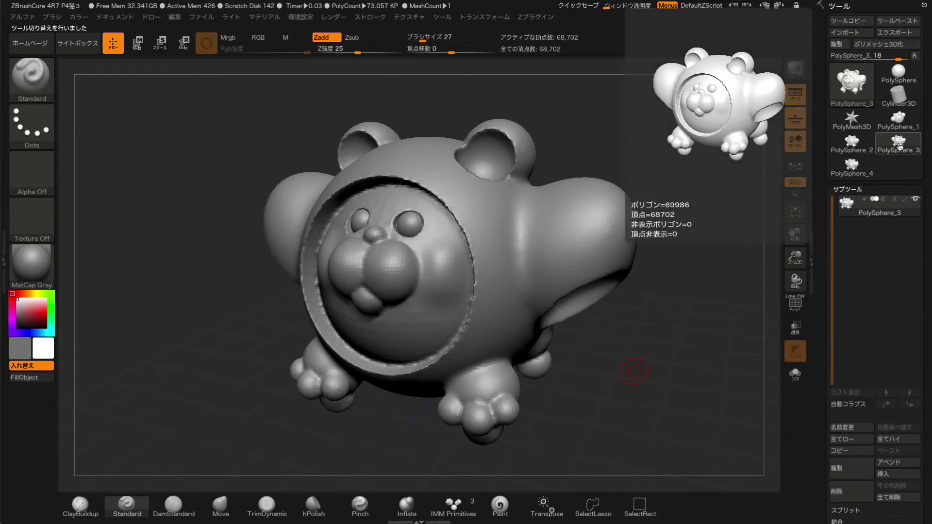
pyautogui.click(862, 169)
pyautogui.click(857, 170)
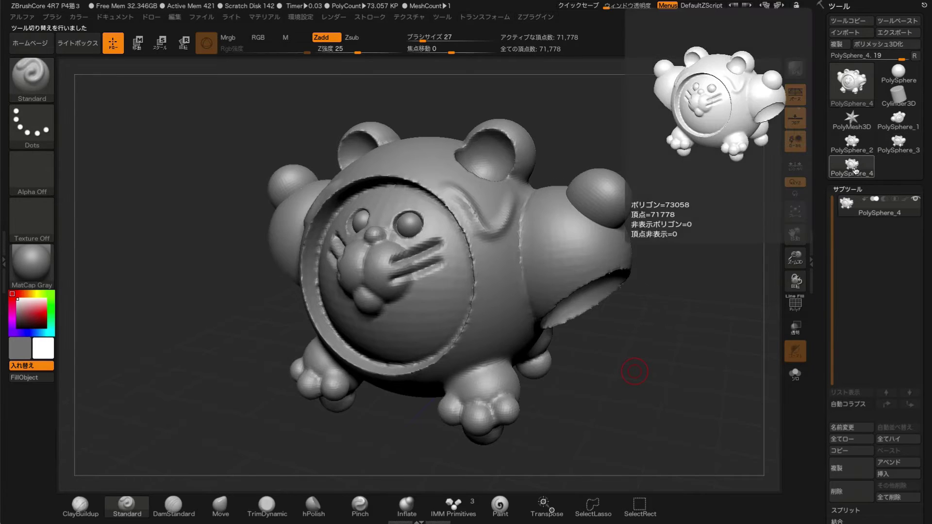
pyautogui.click(856, 165)
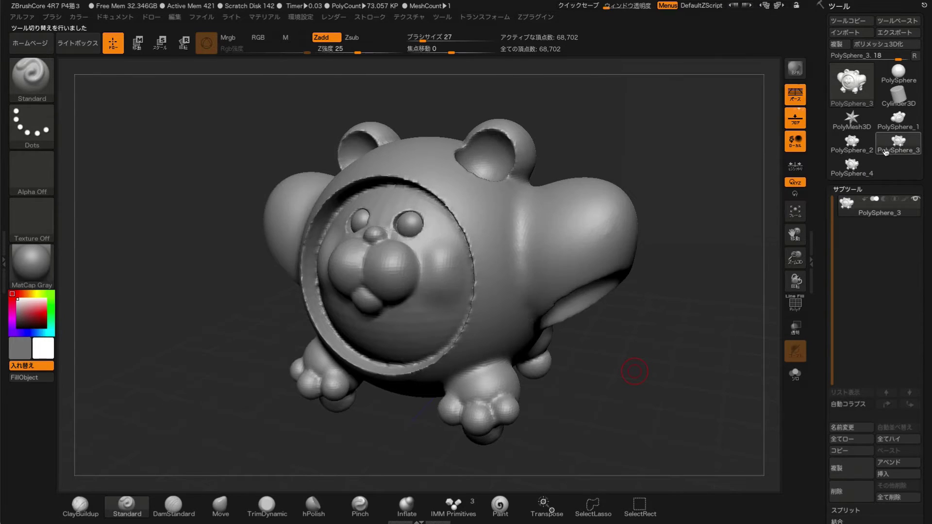
pyautogui.click(858, 167)
pyautogui.moveTo(851, 167)
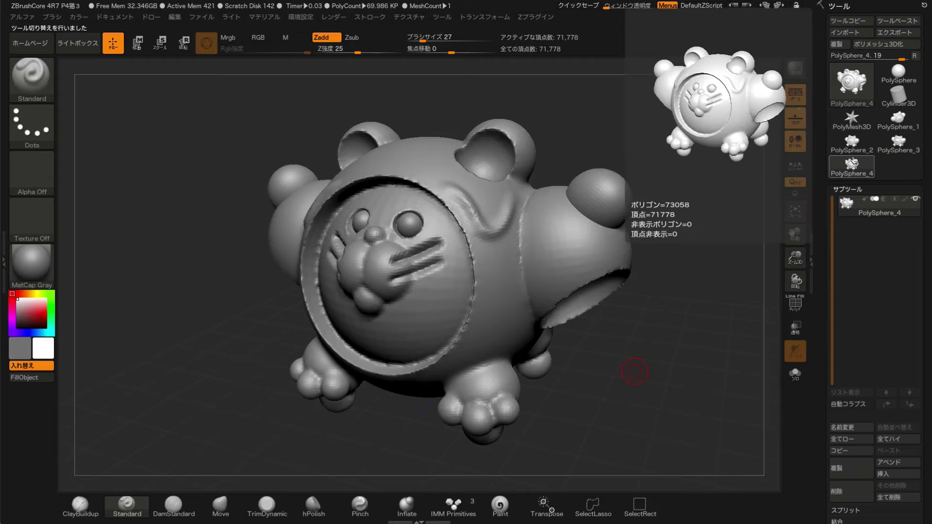
pyautogui.click(850, 148)
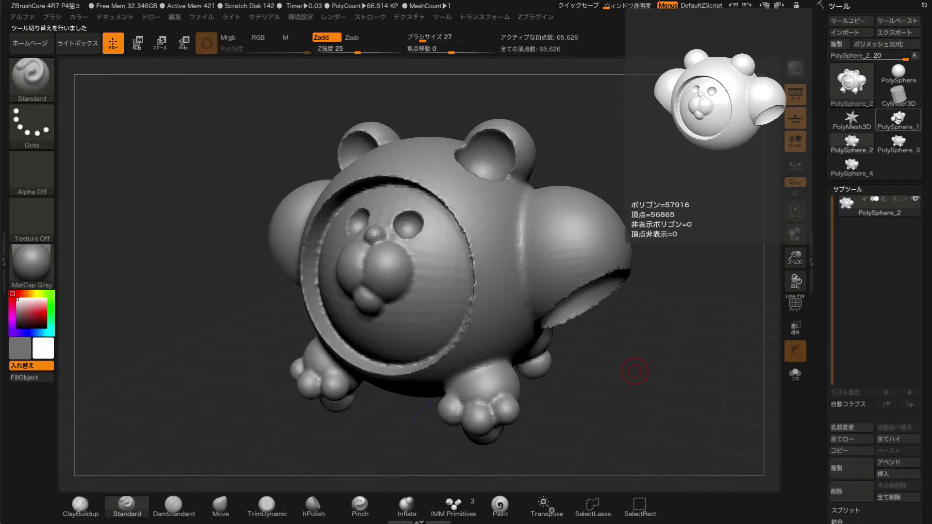
pyautogui.click(897, 119)
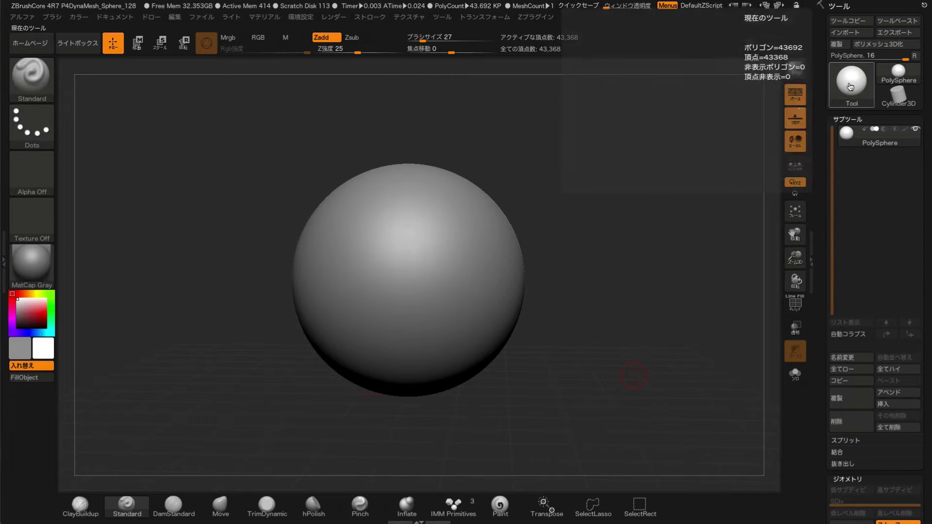
# Load the PM3D_Cylinder3D top hat from the built-in 3D meshes
pyautogui.click(830, 91)
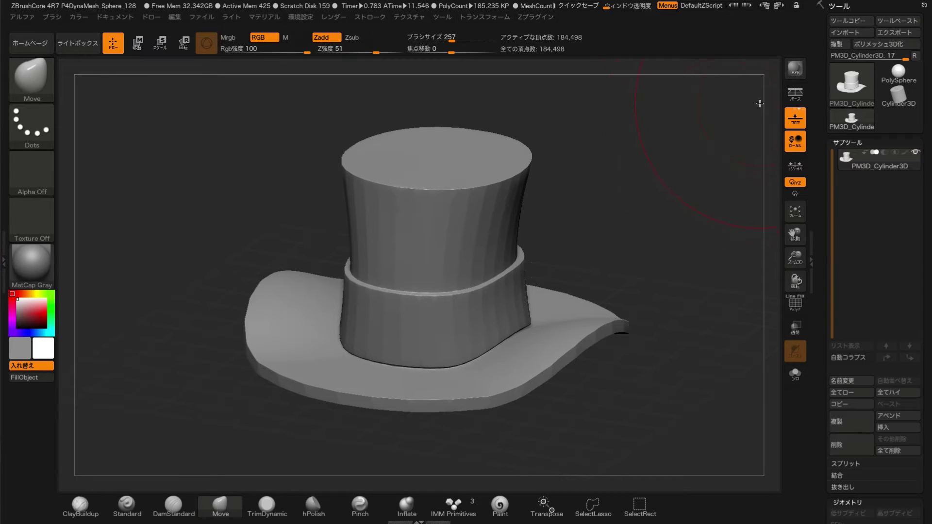
pyautogui.click(893, 36)
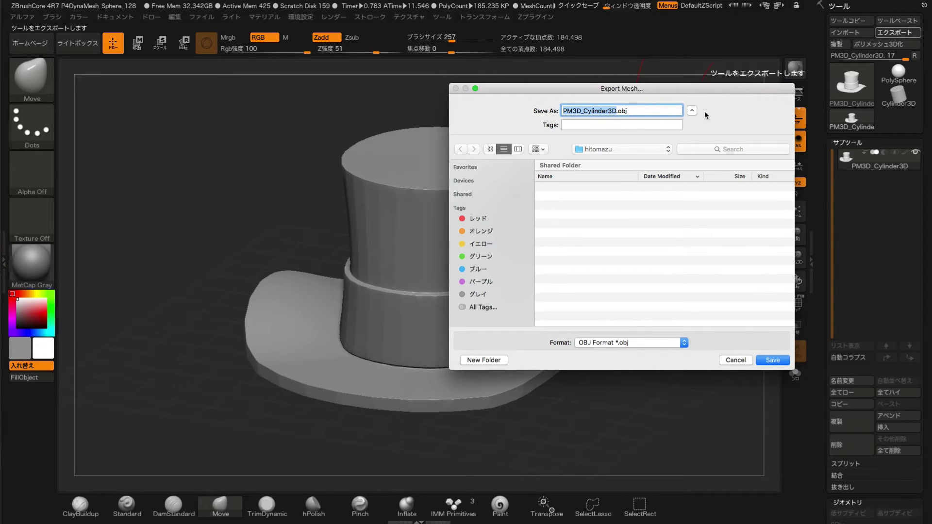
# Export the top hat mesh as boushi.obj, keeping OBJ format
pyautogui.write('boushi')
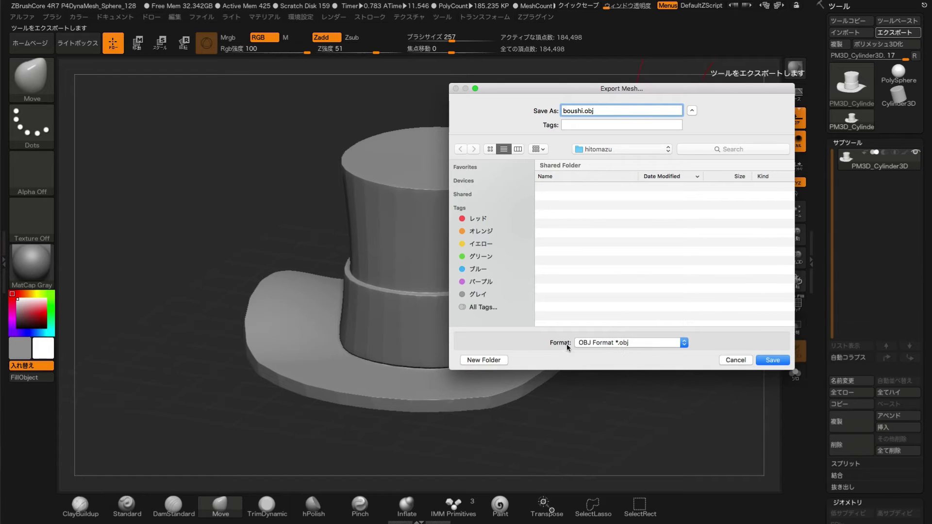
pyautogui.click(666, 342)
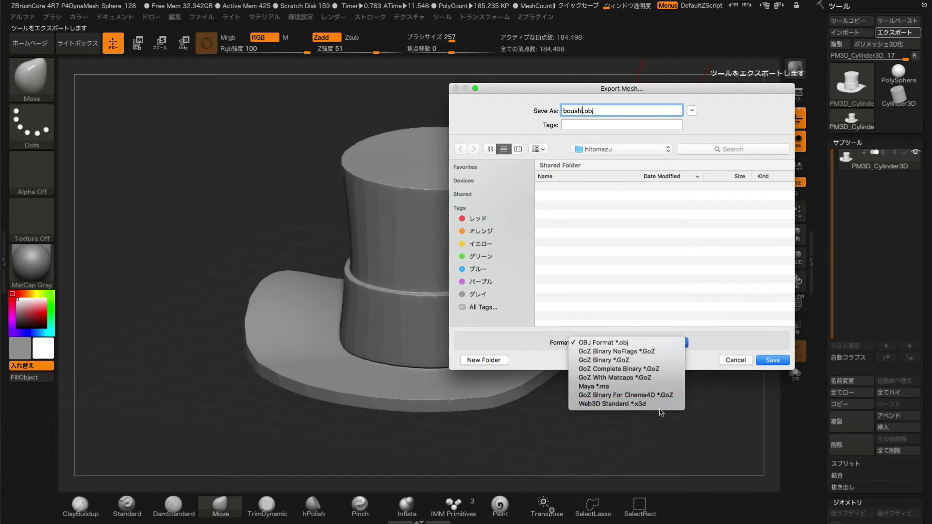
pyautogui.click(649, 343)
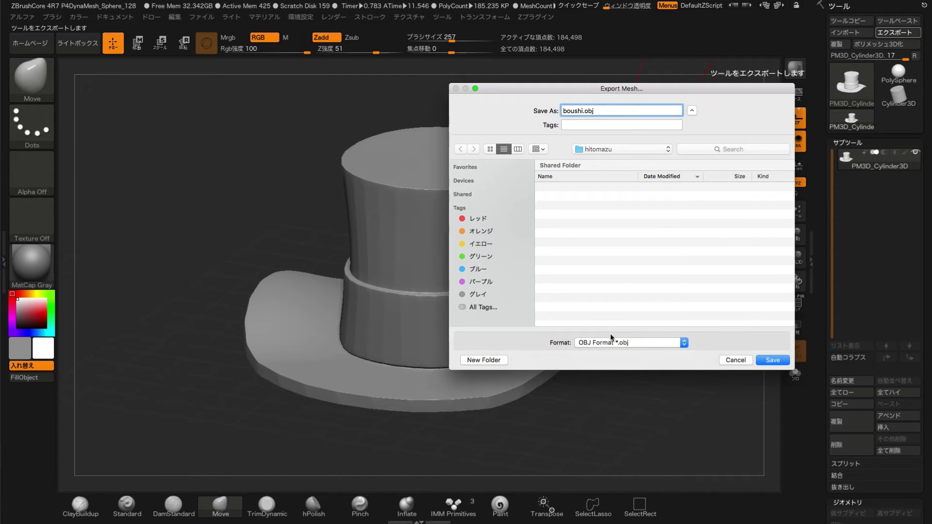
pyautogui.click(771, 360)
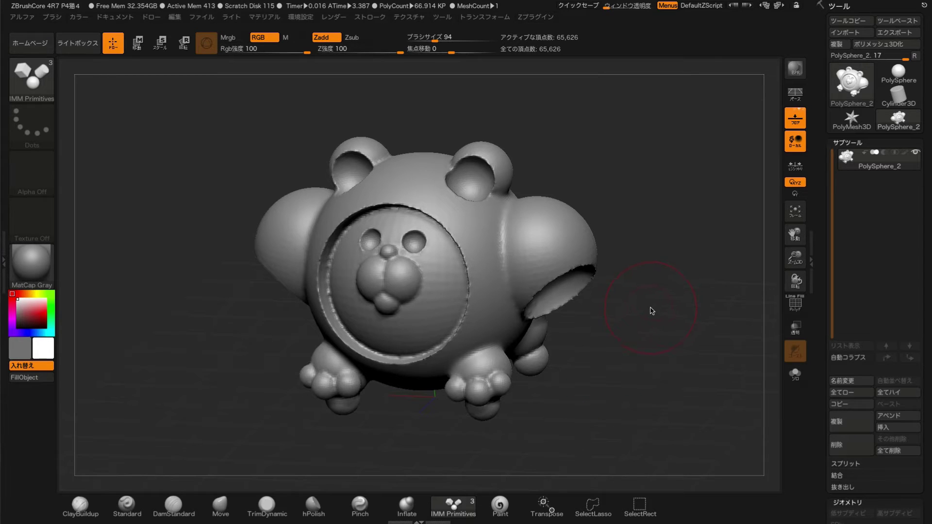
# Orbit the view around the PolySphere_2 bear to inspect its face, ears and paws
pyautogui.moveTo(652, 311); pyautogui.dragTo(658, 292)
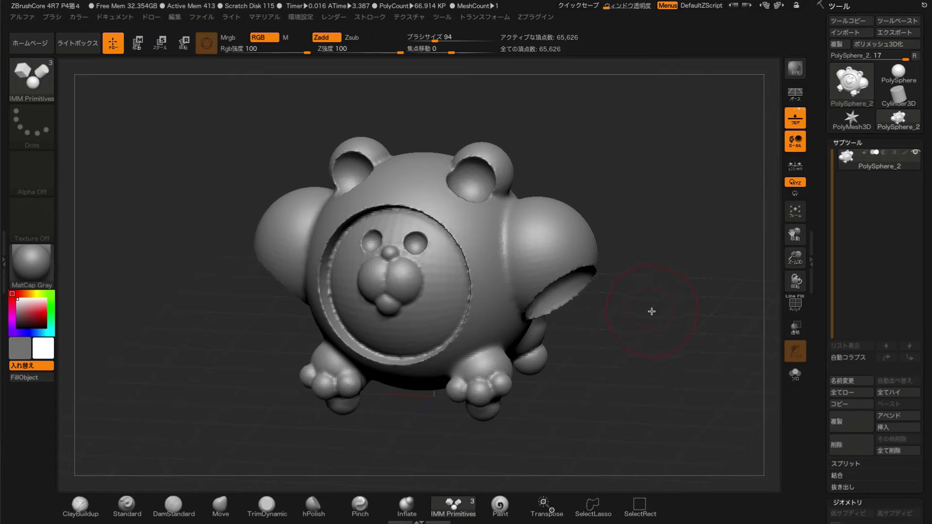
pyautogui.moveTo(647, 309); pyautogui.dragTo(648, 317)
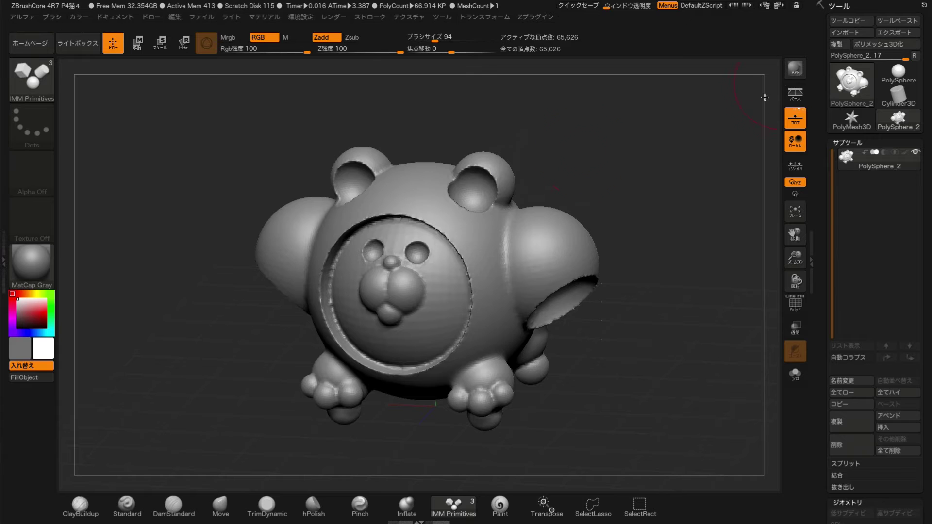
pyautogui.moveTo(645, 178); pyautogui.dragTo(646, 177)
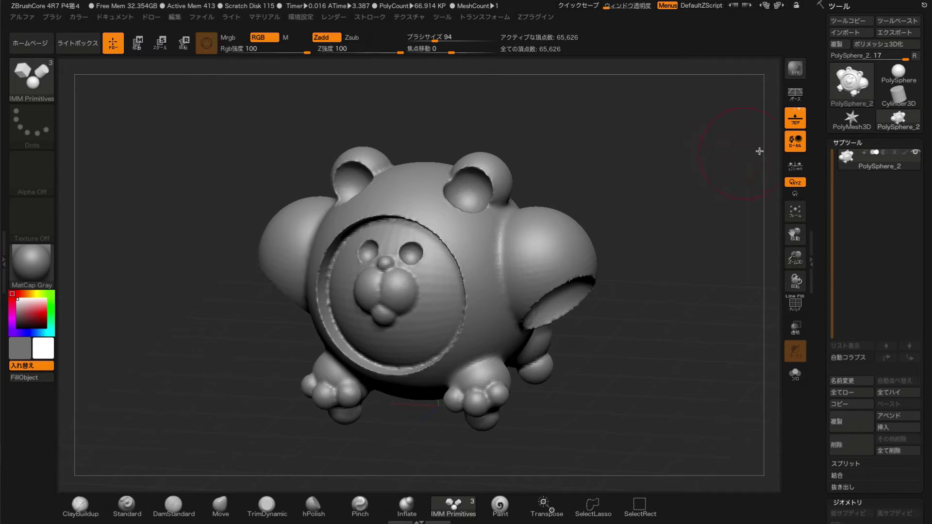
pyautogui.moveTo(697, 243); pyautogui.dragTo(688, 249)
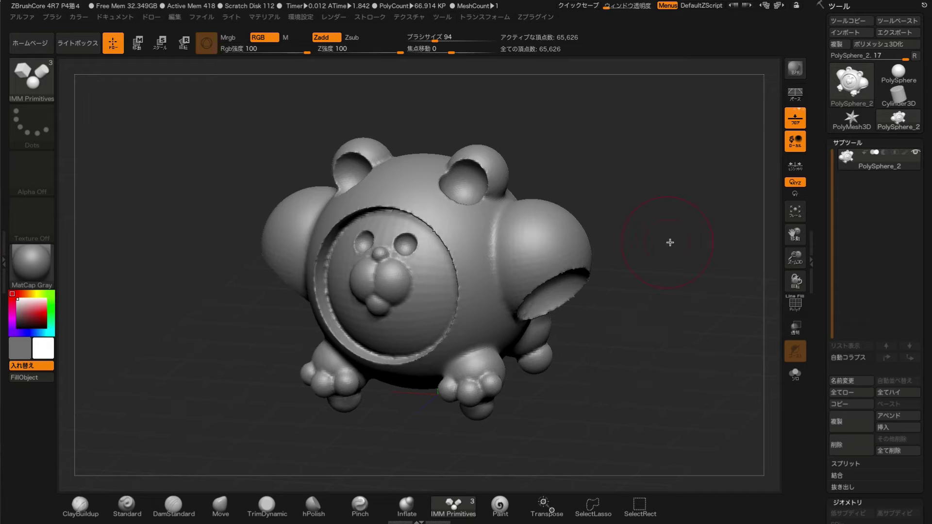
pyautogui.moveTo(674, 241); pyautogui.dragTo(676, 243)
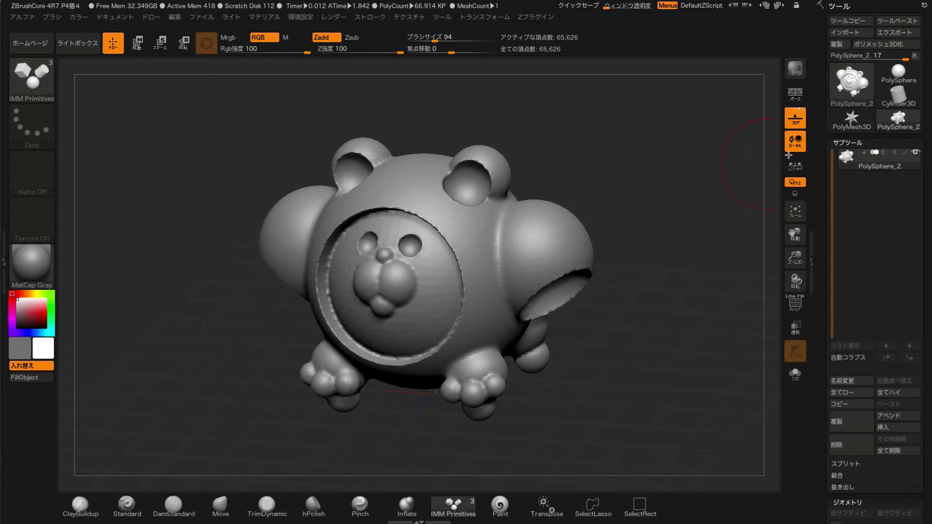
pyautogui.moveTo(641, 233)
pyautogui.mouseDown()
pyautogui.moveTo(651, 221)
pyautogui.moveTo(643, 224)
pyautogui.moveTo(649, 233)
pyautogui.mouseUp()
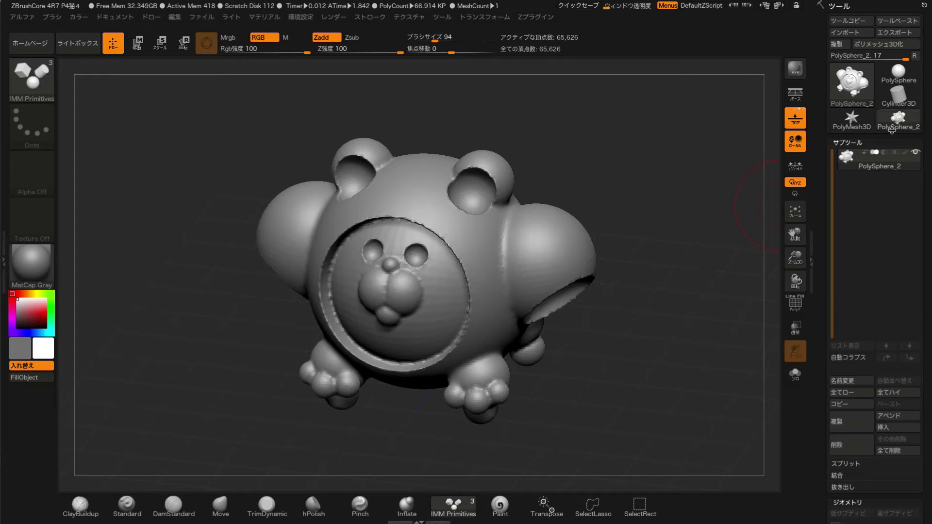
pyautogui.moveTo(898, 121)
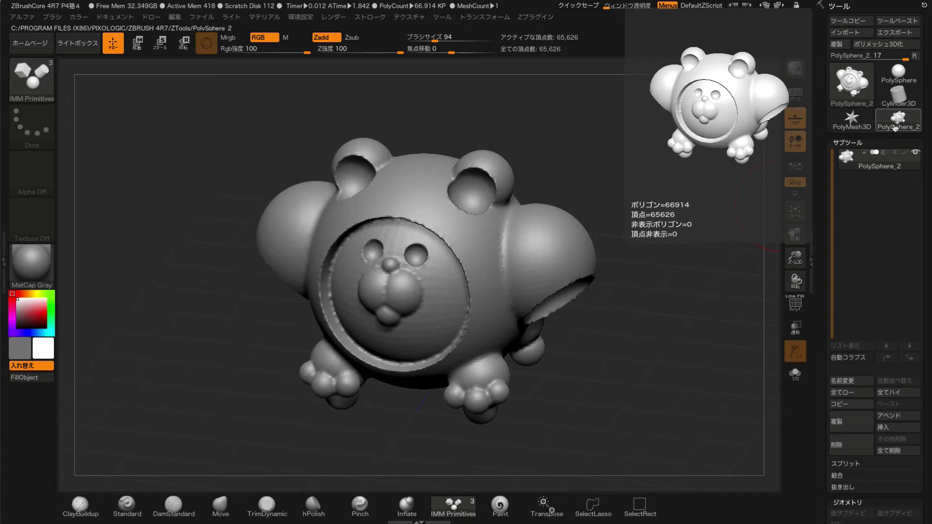
pyautogui.click(839, 34)
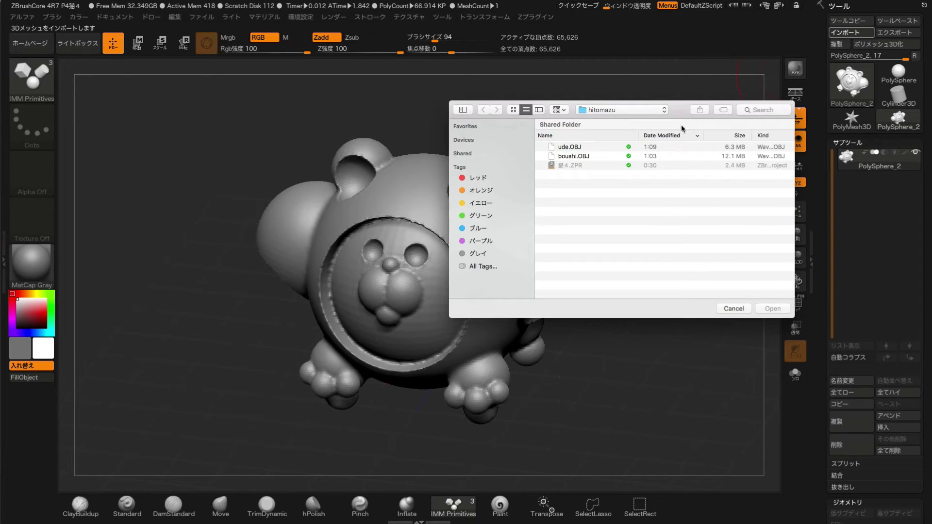
pyautogui.click(584, 156)
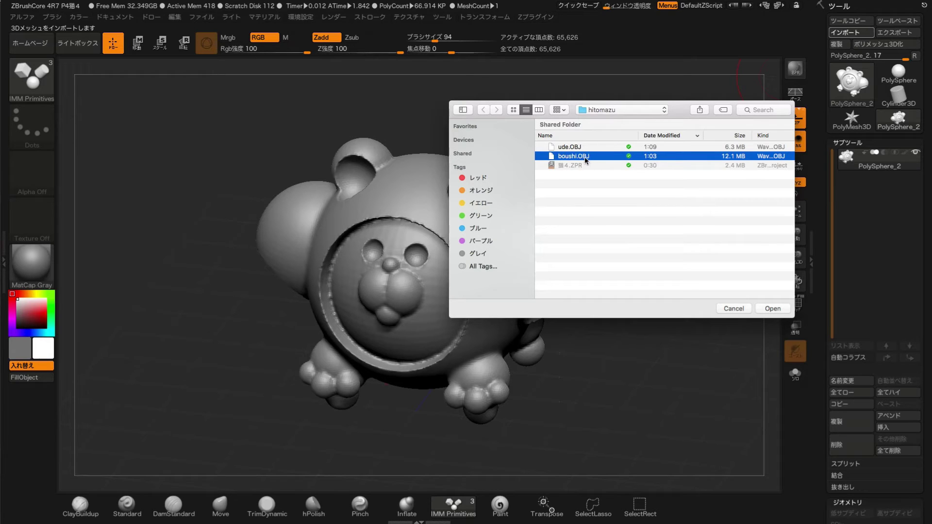
pyautogui.click(771, 308)
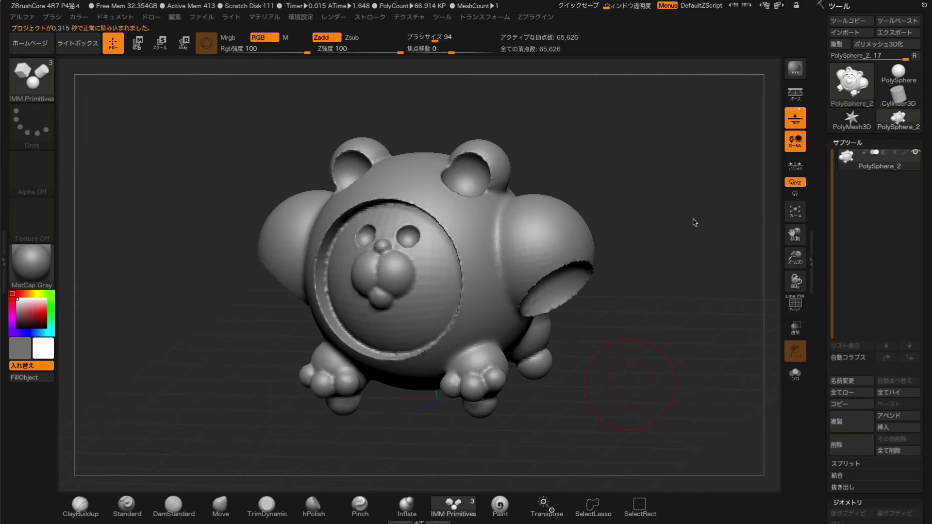
pyautogui.moveTo(705, 222); pyautogui.dragTo(704, 221)
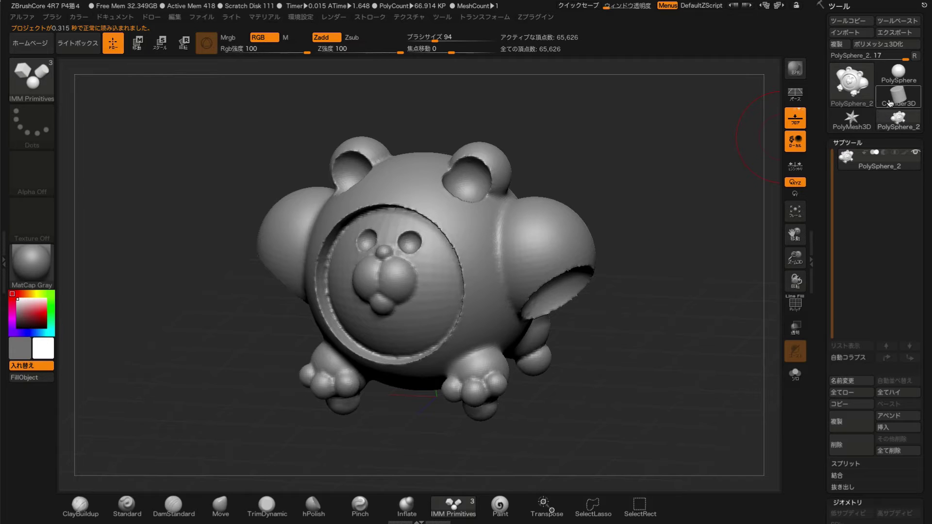
pyautogui.moveTo(851, 120)
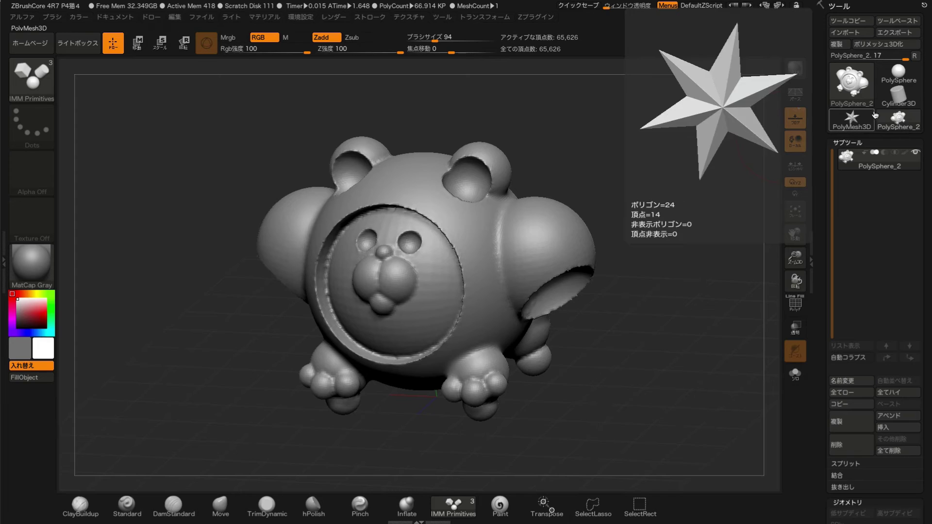
# Start a new Cube3D tool and import boushi.OBJ into it as the boushi top hat
pyautogui.click(852, 82)
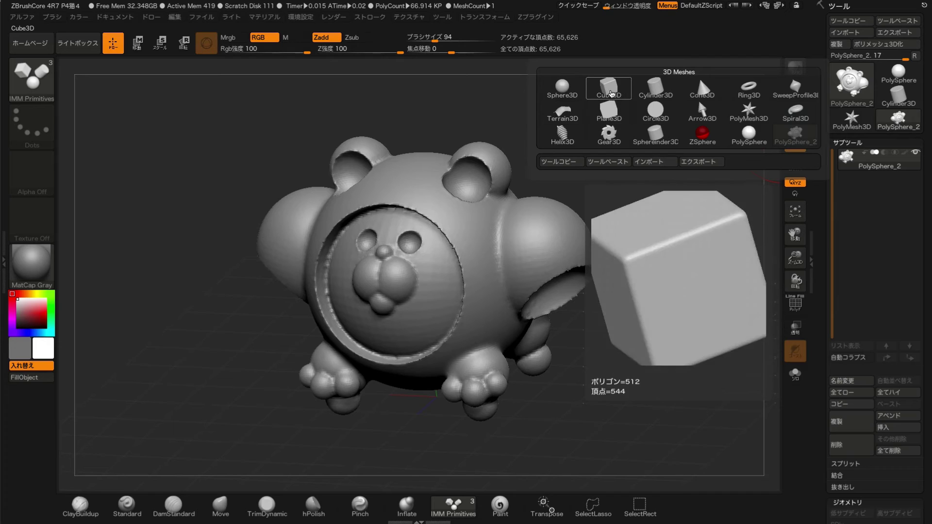
pyautogui.click(610, 92)
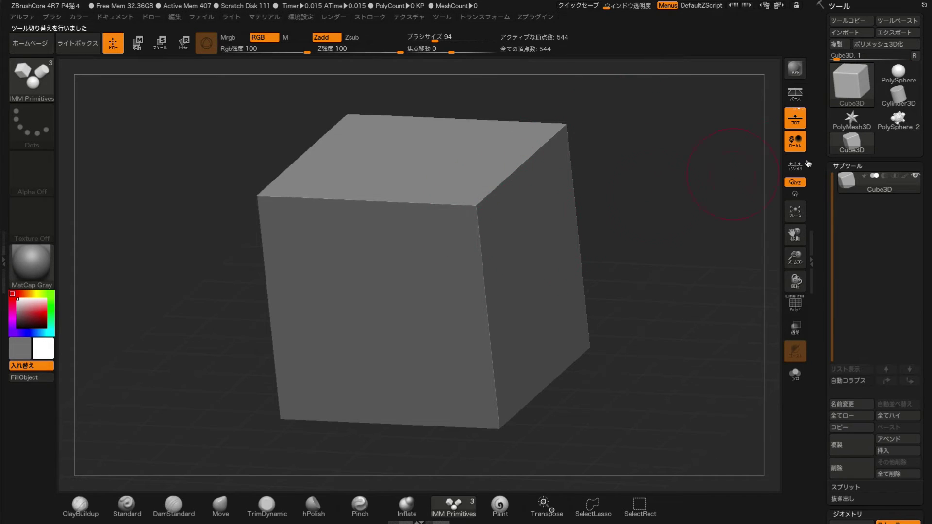
pyautogui.moveTo(851, 143)
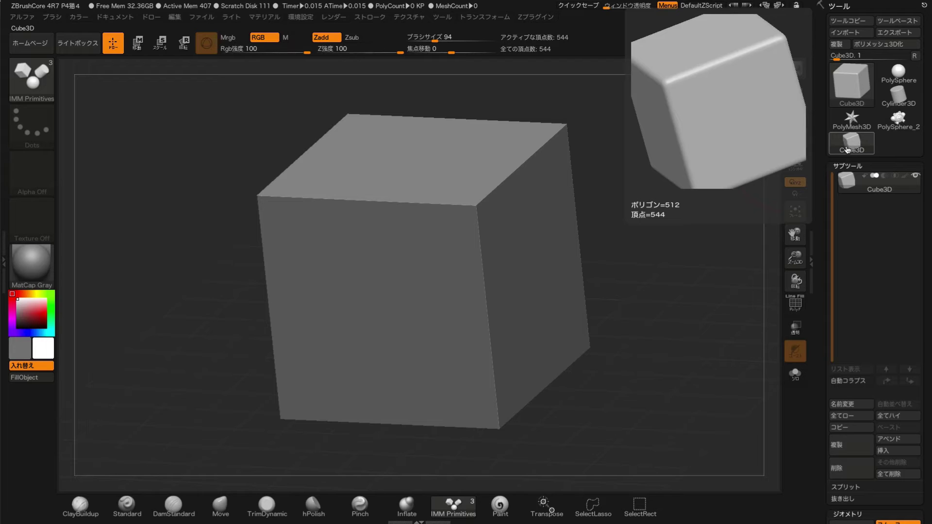
pyautogui.click(839, 34)
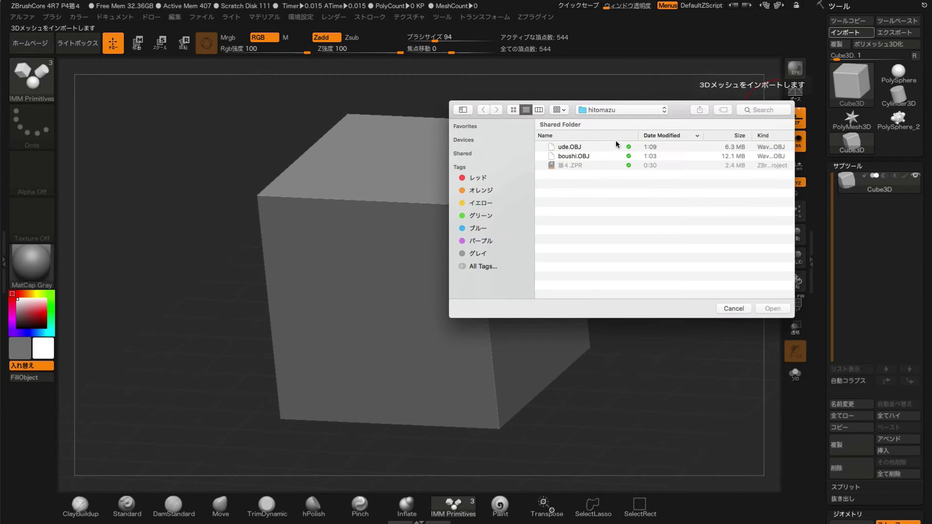
pyautogui.click(576, 155)
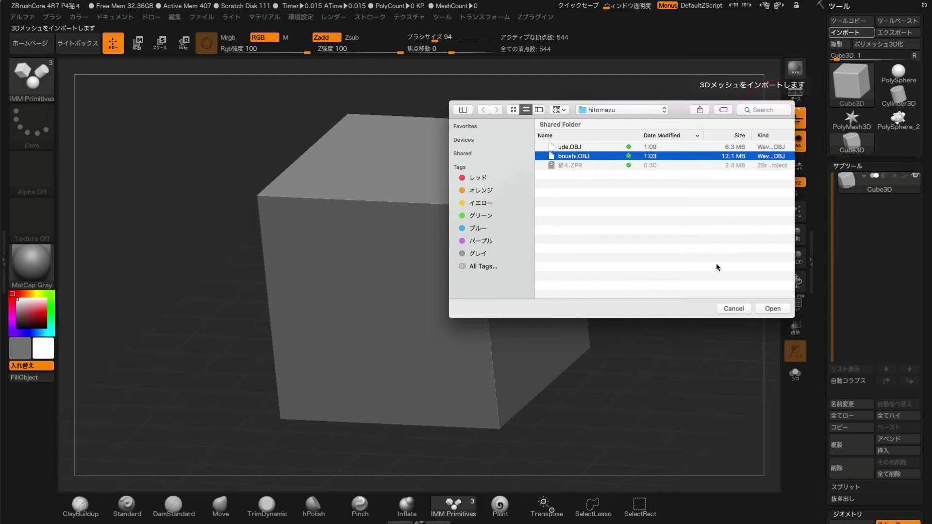
pyautogui.click(768, 307)
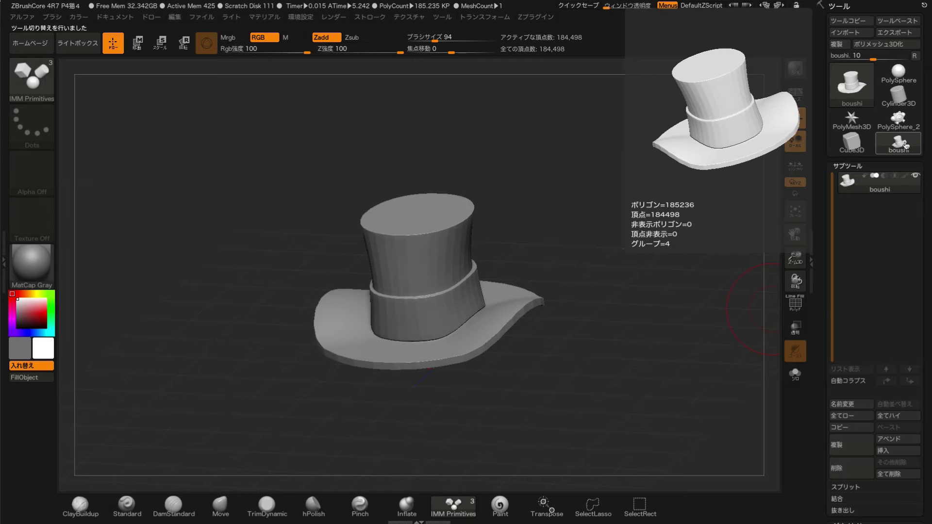
pyautogui.moveTo(897, 143)
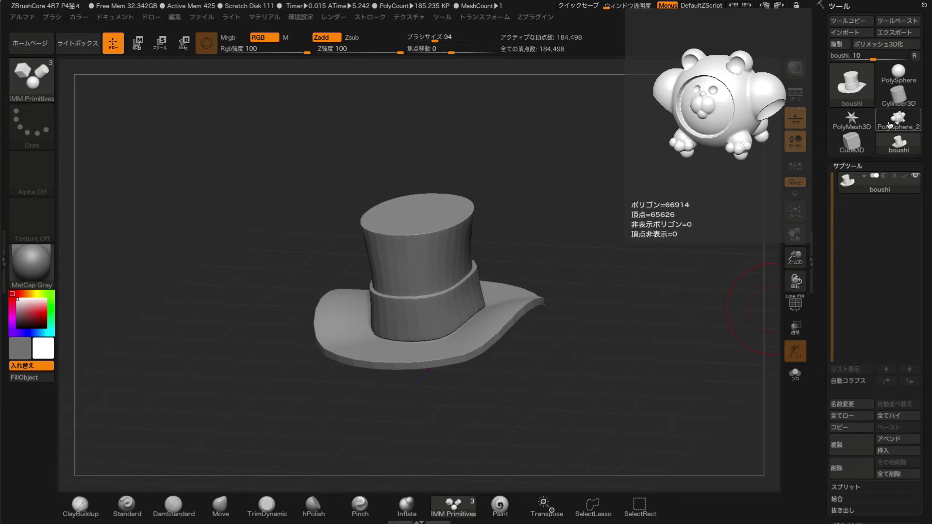
# Click through the Tool palette and orbit the boushi hat to view other angles
pyautogui.click(892, 127)
pyautogui.click(897, 121)
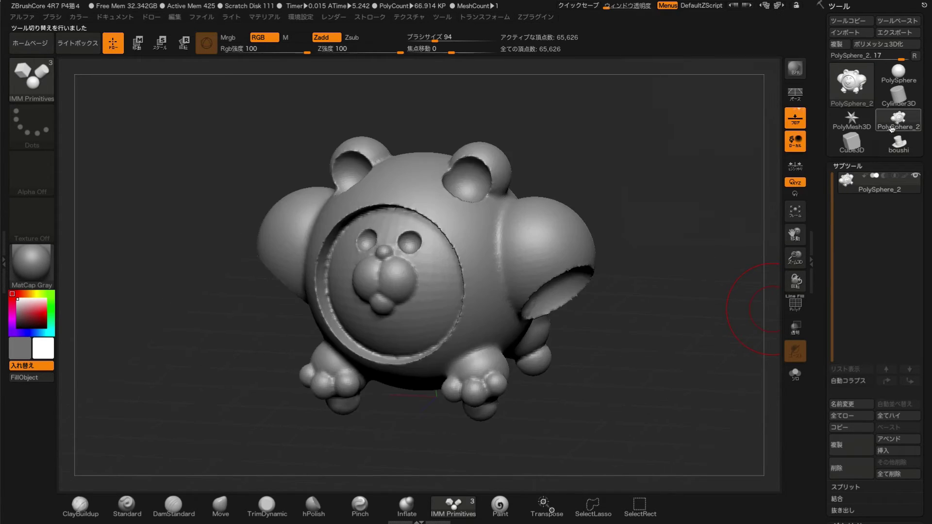
pyautogui.click(886, 145)
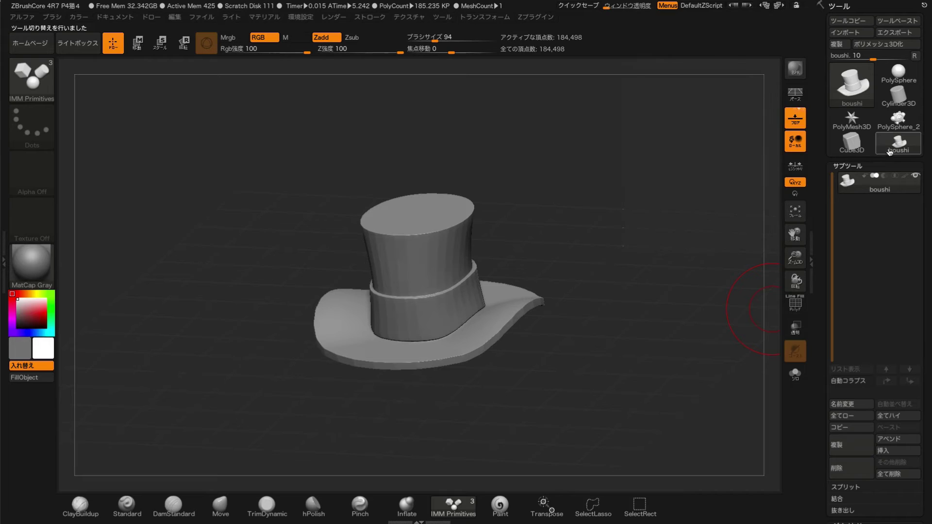
pyautogui.moveTo(732, 193)
pyautogui.mouseDown()
pyautogui.moveTo(676, 225)
pyautogui.moveTo(723, 204)
pyautogui.mouseUp()
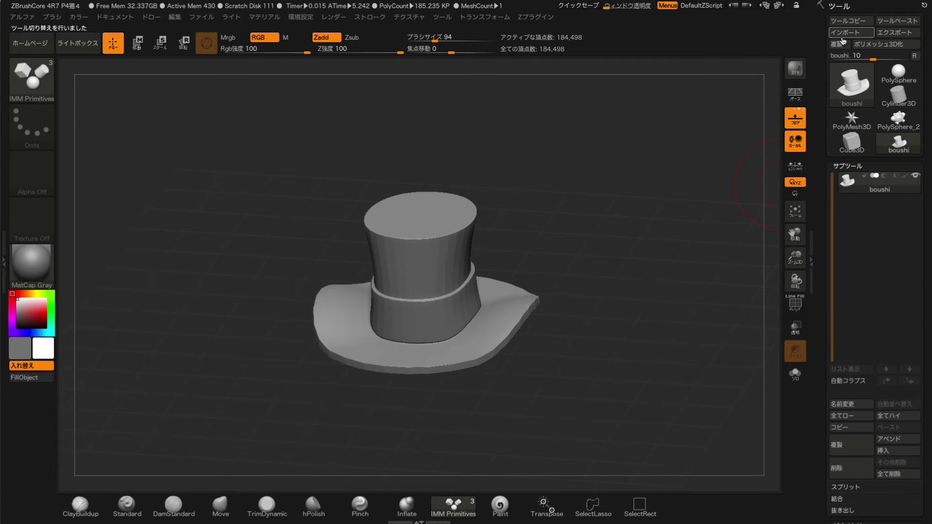
pyautogui.moveTo(897, 144)
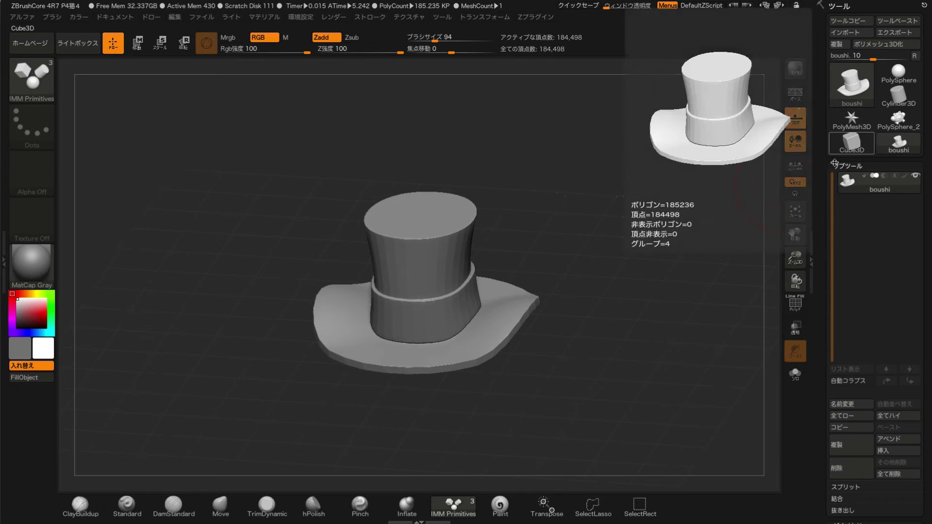
pyautogui.moveTo(680, 239); pyautogui.dragTo(675, 240)
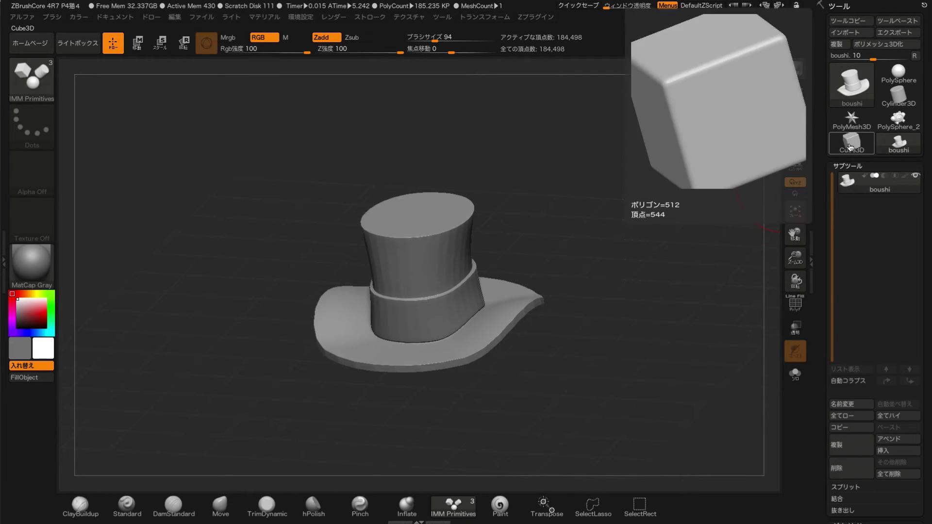
# Make a fresh Cube3D the active tool and bring up the import file browser
pyautogui.click(849, 145)
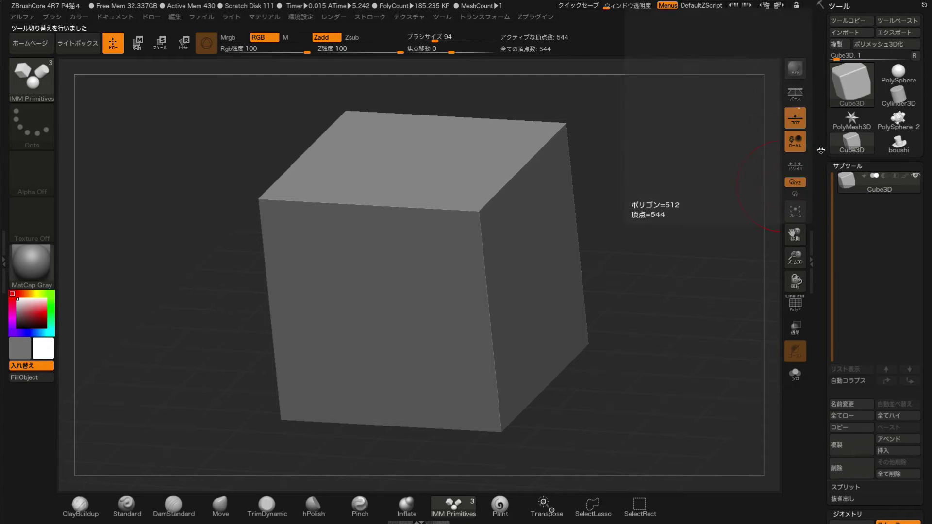
pyautogui.moveTo(707, 196); pyautogui.dragTo(728, 191)
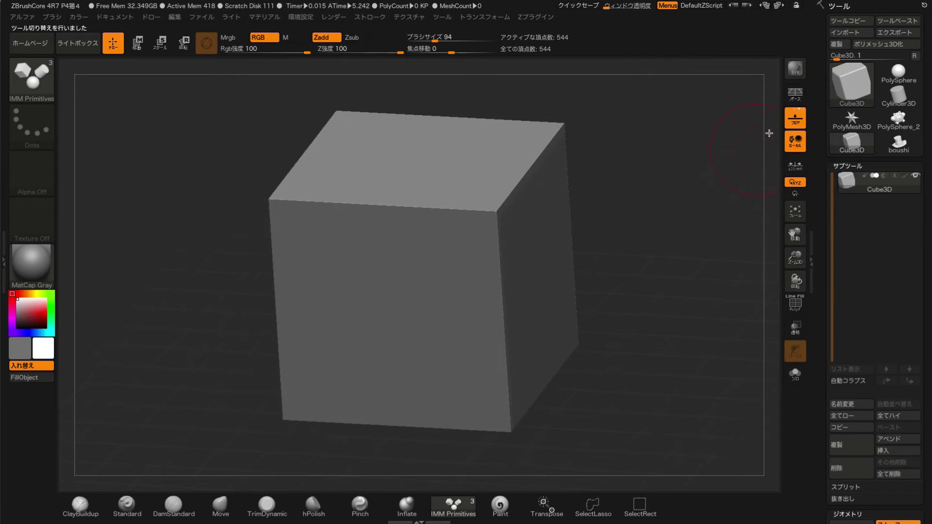
pyautogui.click(850, 34)
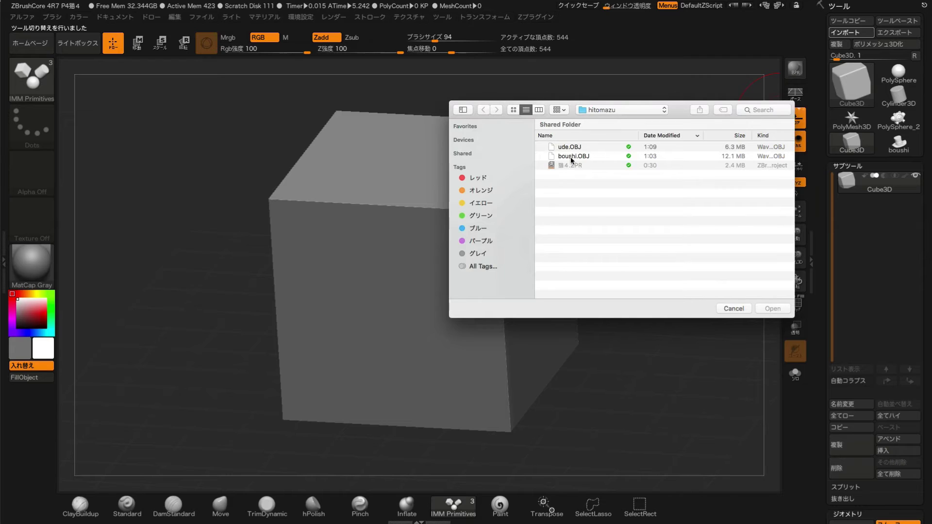
# Import the ude.OBJ arm mesh as a tool, then switch back via the boushi tool
pyautogui.click(573, 148)
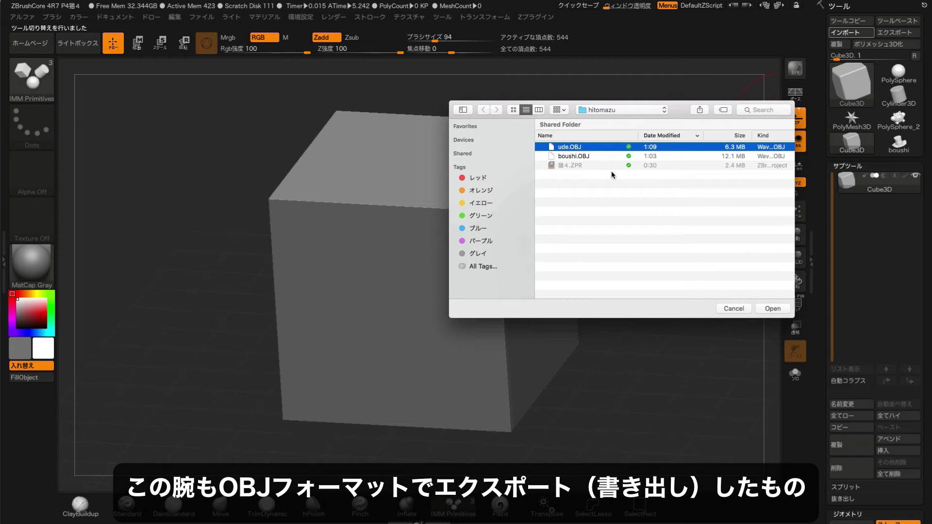
pyautogui.click(771, 309)
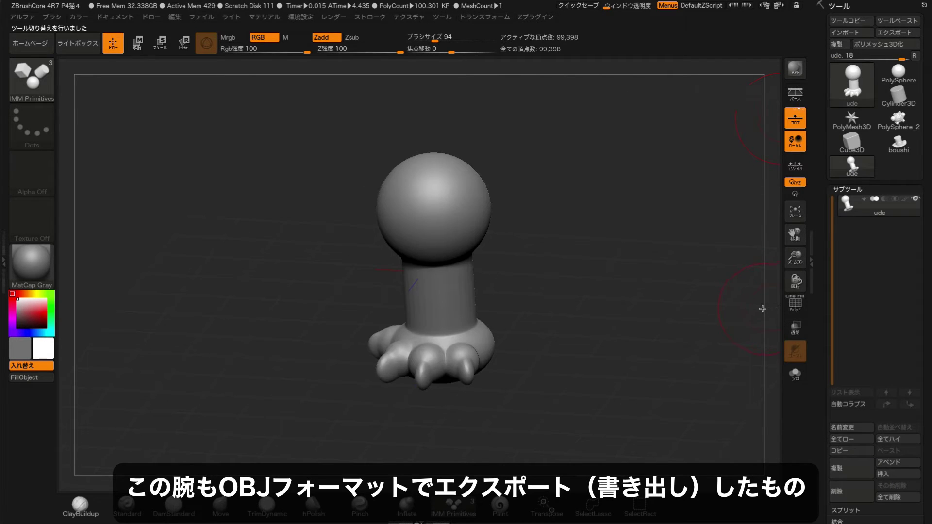
pyautogui.moveTo(651, 283); pyautogui.dragTo(657, 281)
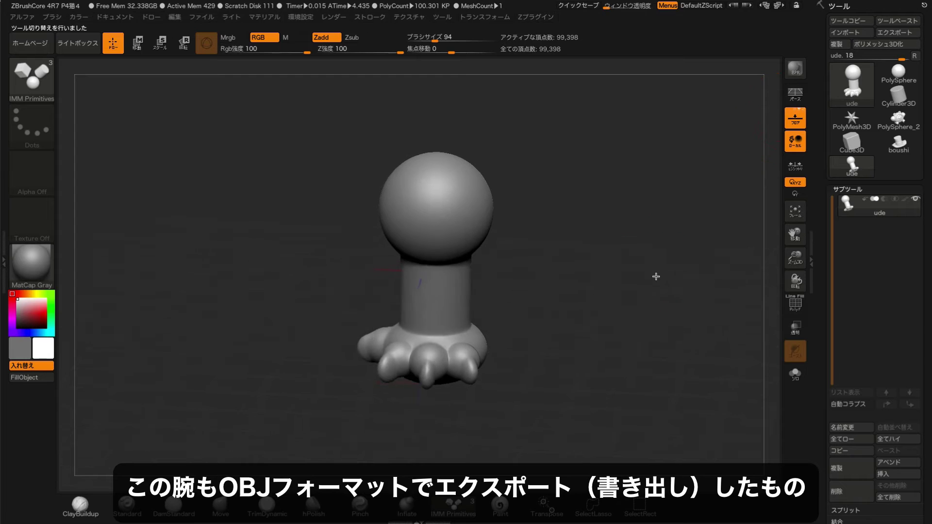
pyautogui.click(884, 150)
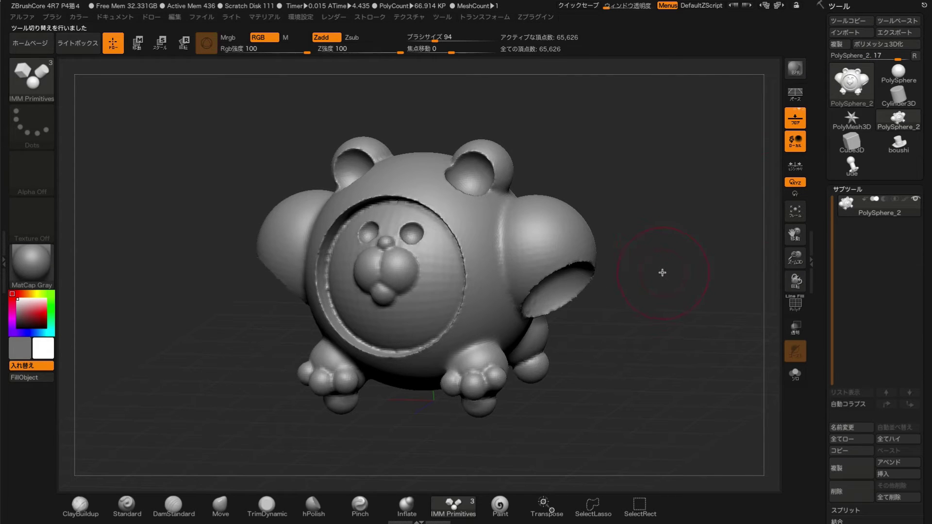
# Tilt the bear toward the viewer and bring up the Subtool Insert 3D Meshes picker
pyautogui.moveTo(666, 270); pyautogui.dragTo(661, 285)
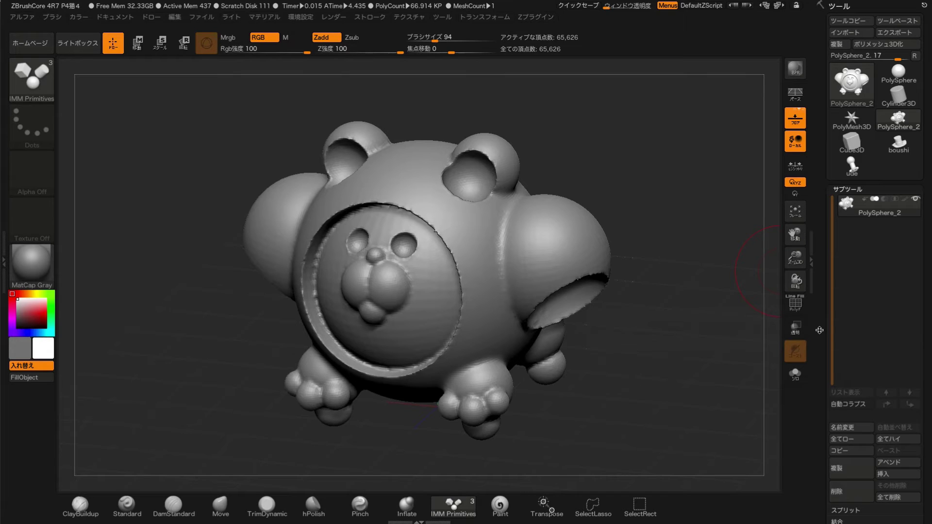
pyautogui.moveTo(819, 330); pyautogui.dragTo(818, 307)
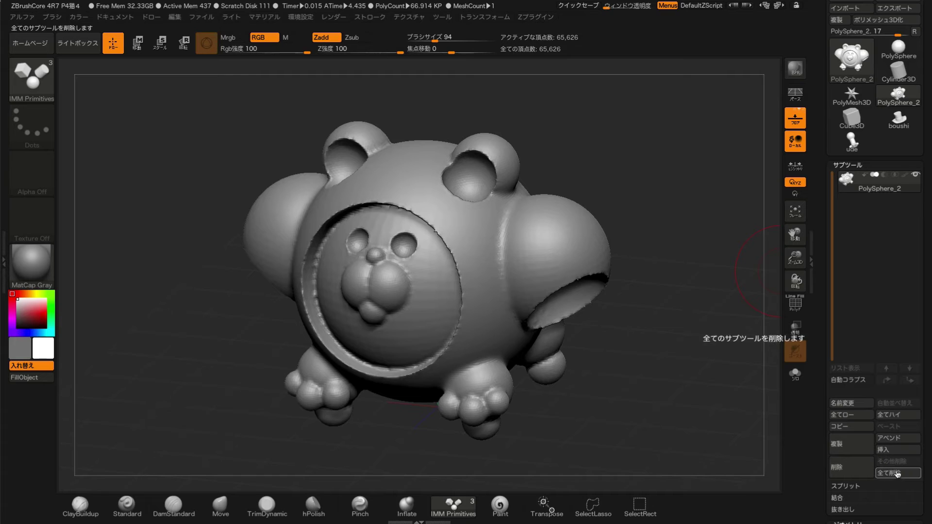
pyautogui.click(887, 451)
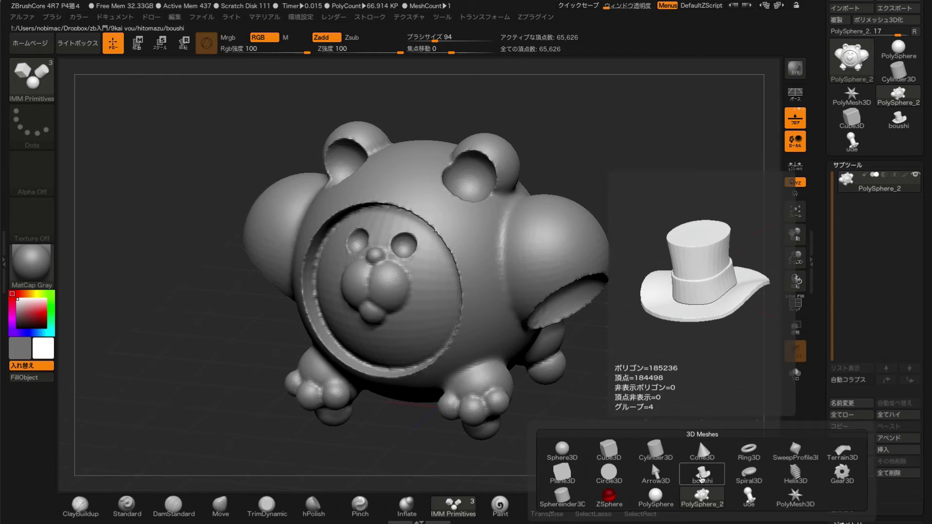
# Insert boushi as a subtool of the bear, select it and enable the Move gizmo
pyautogui.click(704, 473)
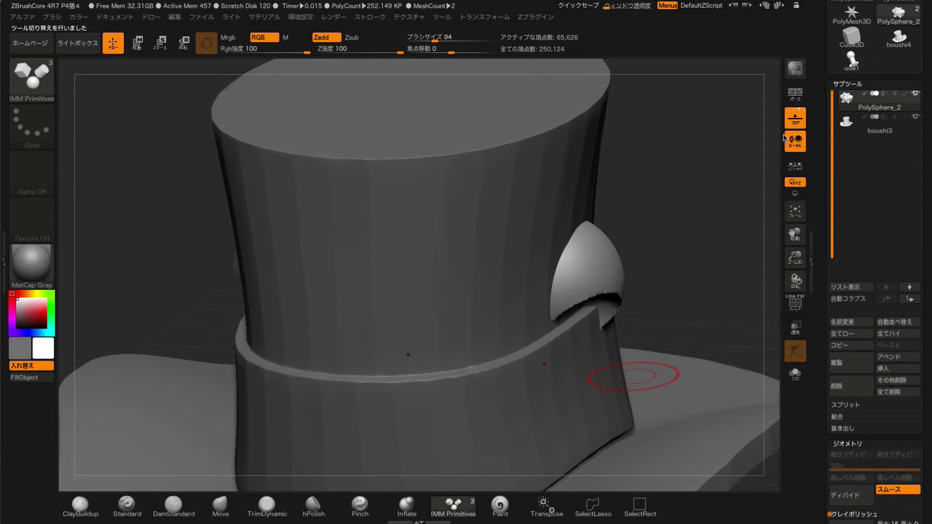
pyautogui.click(845, 124)
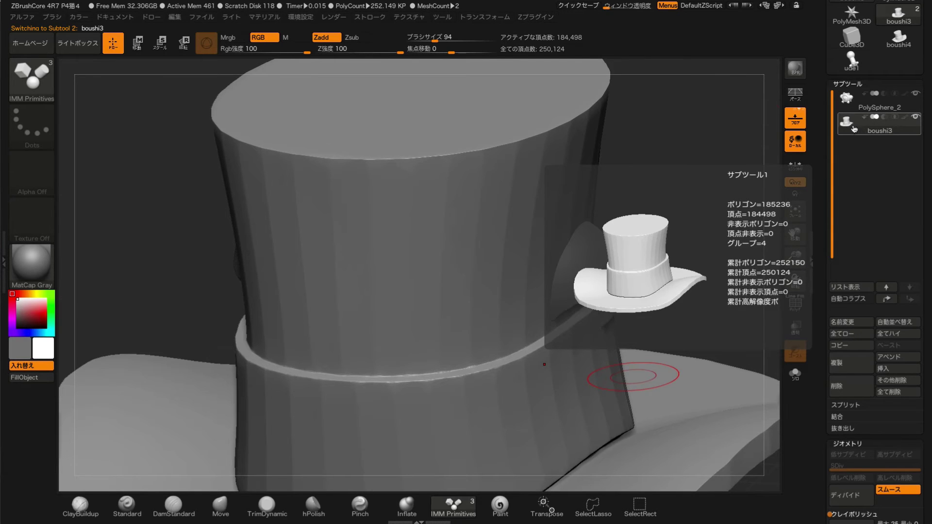
pyautogui.click(136, 42)
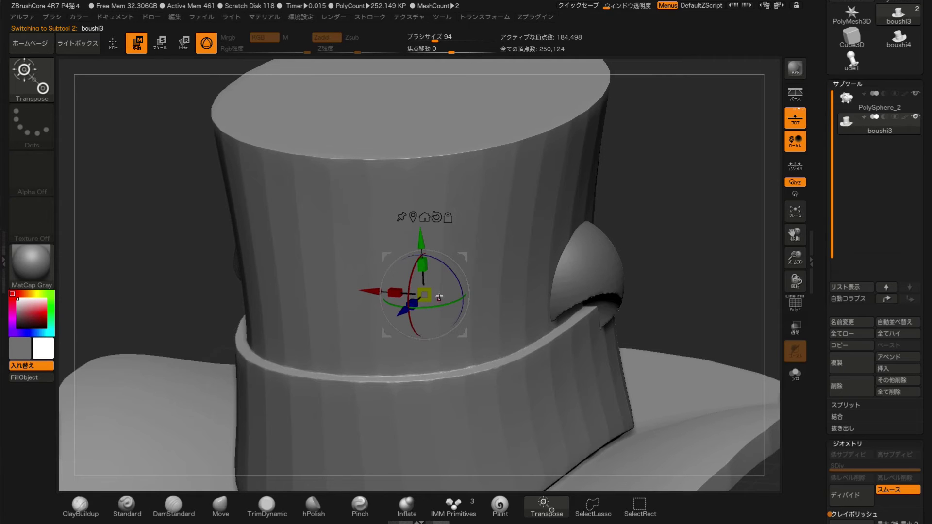
# Scale the top hat down to fit the bear's head and zoom out to check
pyautogui.moveTo(424, 294); pyautogui.dragTo(299, 422)
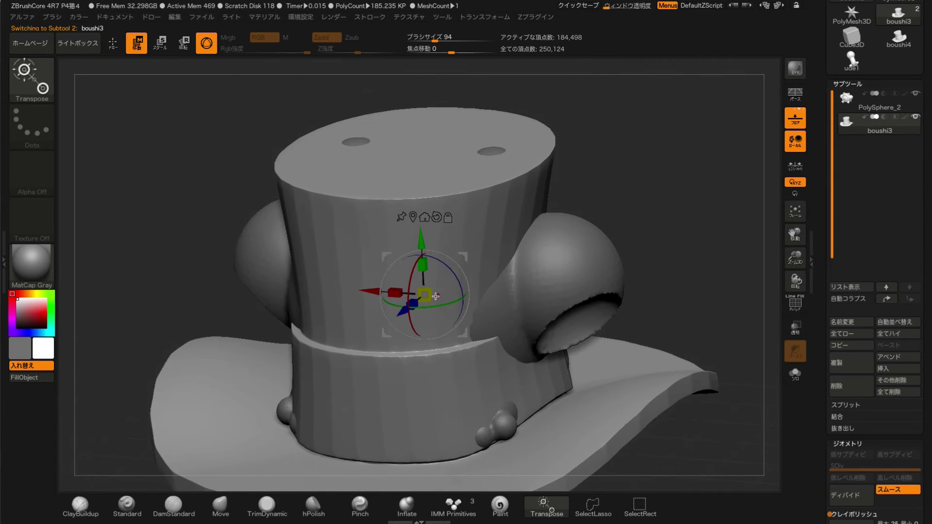
pyautogui.moveTo(432, 293)
pyautogui.mouseDown()
pyautogui.moveTo(388, 291)
pyautogui.moveTo(421, 252)
pyautogui.moveTo(406, 86)
pyautogui.mouseUp()
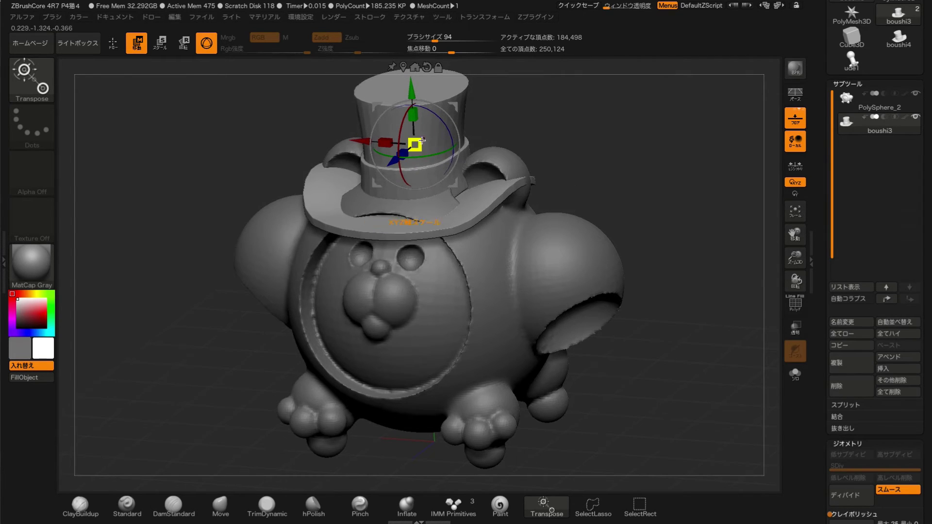
pyautogui.moveTo(415, 145); pyautogui.dragTo(403, 156)
pyautogui.moveTo(590, 190)
pyautogui.keyDown('alt'); pyautogui.mouseDown()
pyautogui.moveTo(609, 226)
pyautogui.moveTo(406, 302)
pyautogui.moveTo(444, 256)
pyautogui.mouseUp(); pyautogui.keyUp('alt')
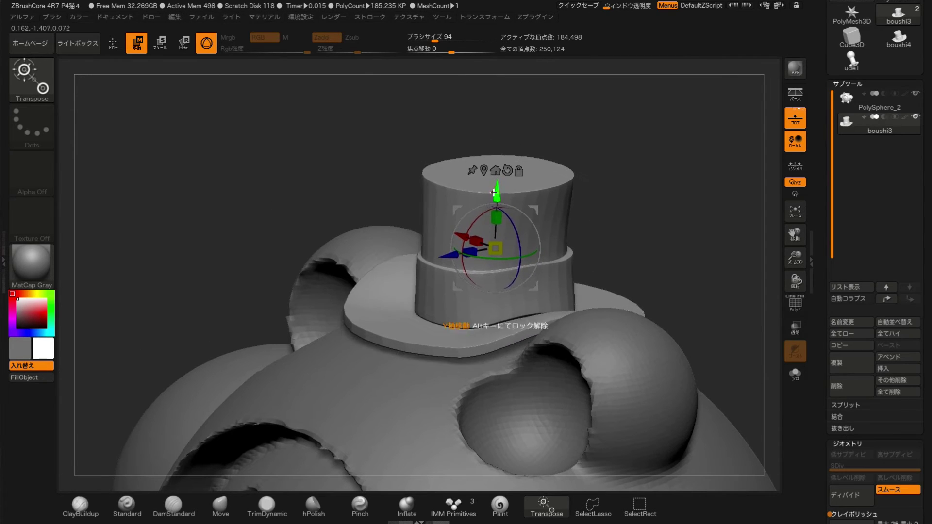
pyautogui.moveTo(573, 272)
pyautogui.keyDown('alt'); pyautogui.mouseDown()
pyautogui.moveTo(644, 208)
pyautogui.moveTo(614, 211)
pyautogui.mouseUp(); pyautogui.keyUp('alt')
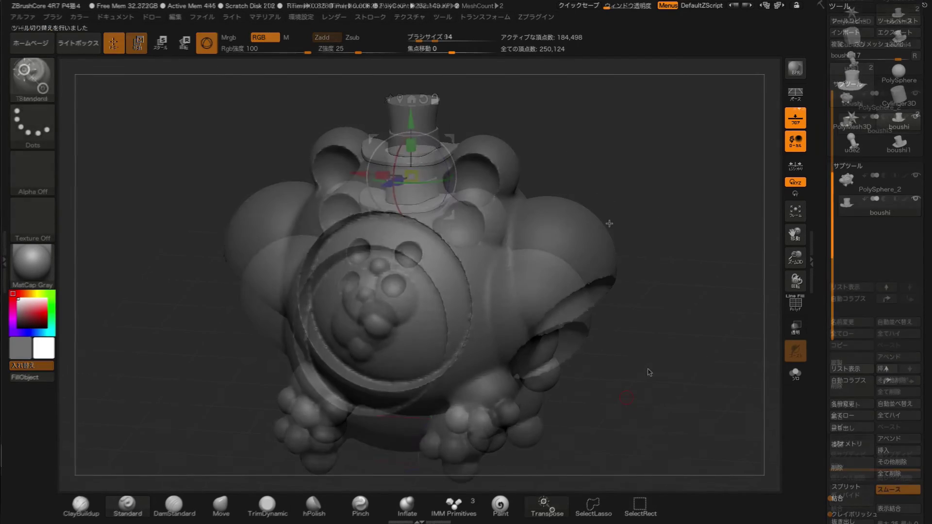
# Insert ude2 as a subtool, scale it to about 0.759 and move it beside the body's right side
pyautogui.click(887, 453)
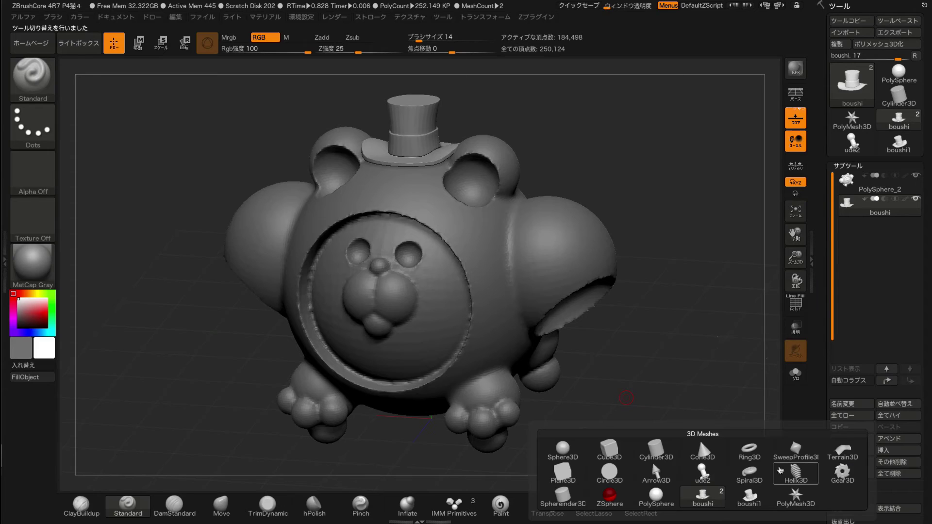
pyautogui.click(704, 475)
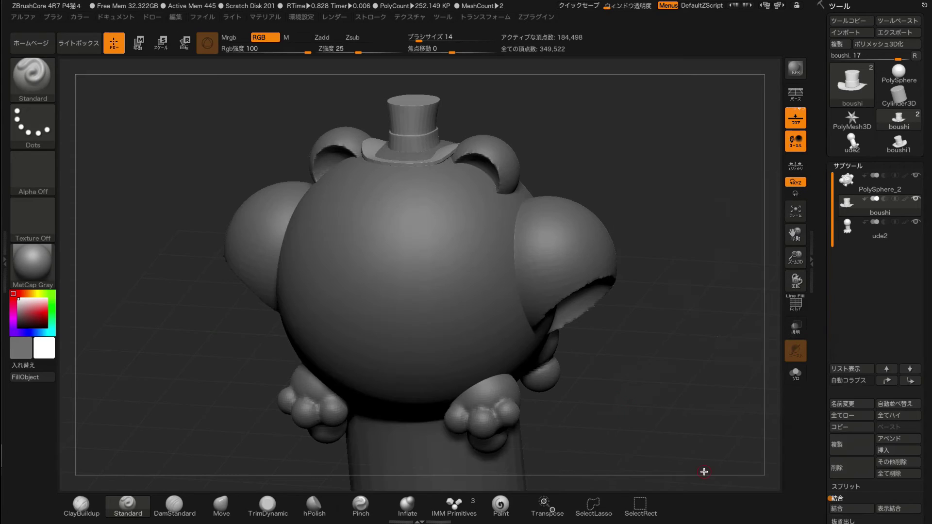
pyautogui.click(848, 233)
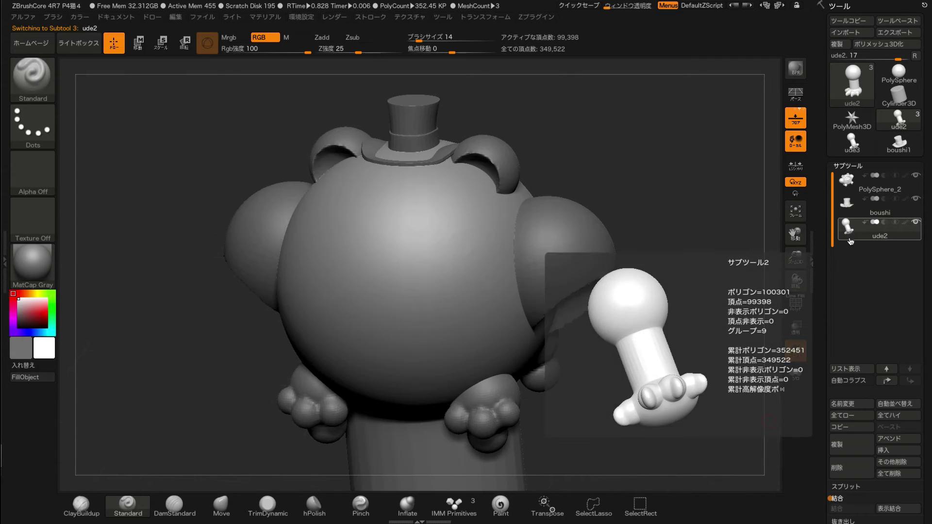
pyautogui.click(137, 44)
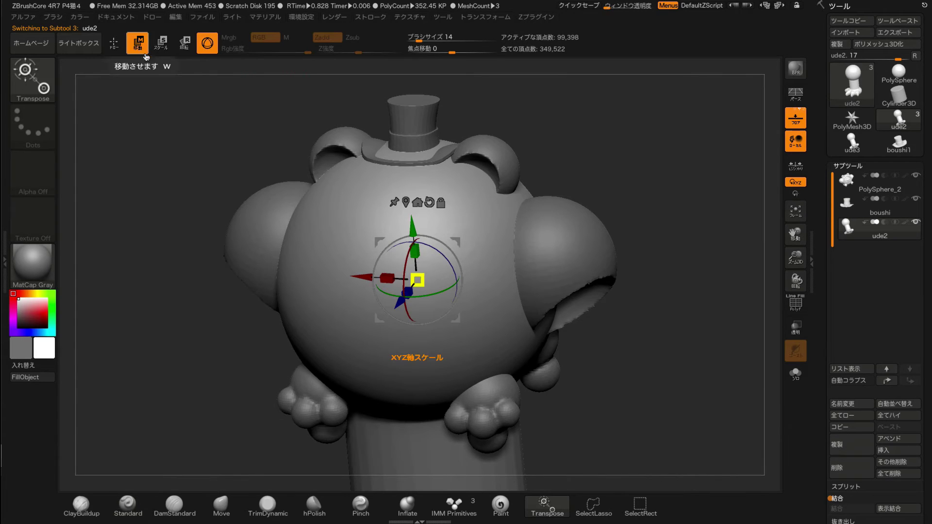
pyautogui.moveTo(417, 279); pyautogui.dragTo(289, 279)
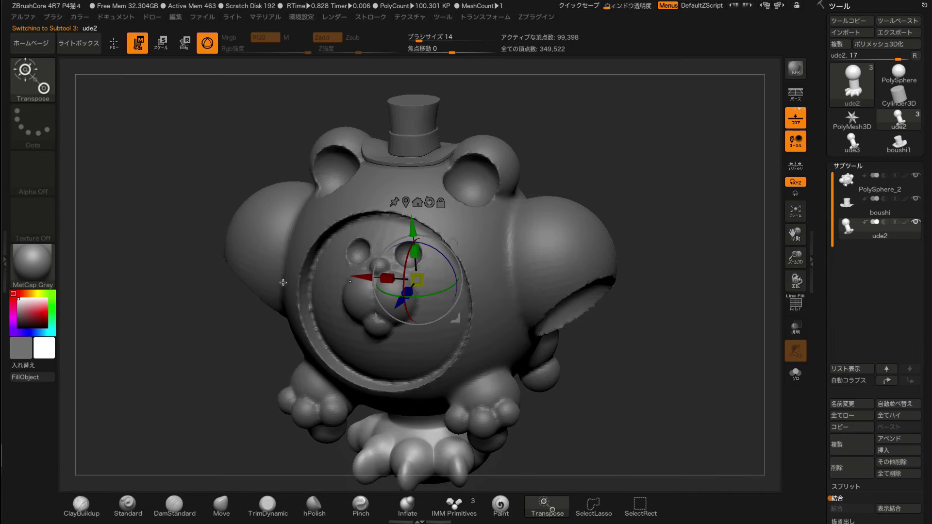
pyautogui.moveTo(418, 280)
pyautogui.mouseDown()
pyautogui.moveTo(401, 299)
pyautogui.moveTo(573, 301)
pyautogui.mouseUp()
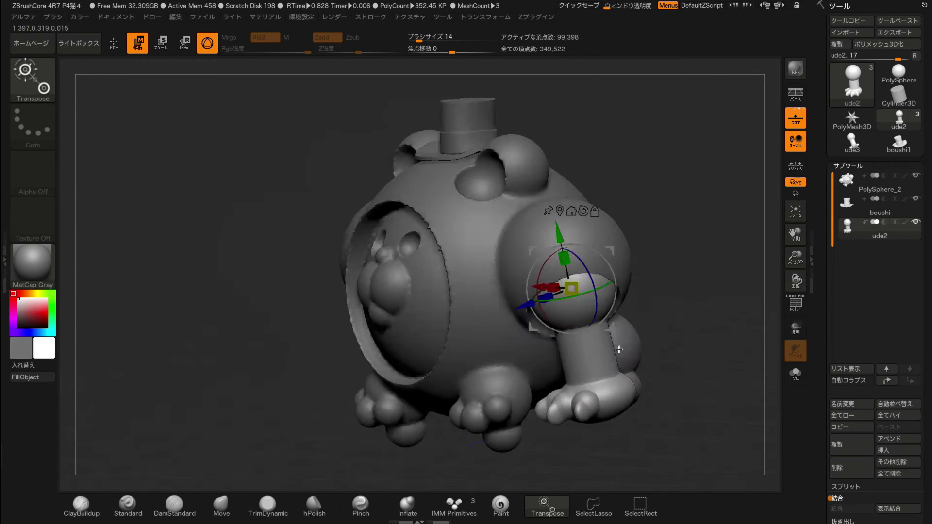
pyautogui.moveTo(679, 311)
pyautogui.mouseDown()
pyautogui.moveTo(504, 315)
pyautogui.moveTo(696, 323)
pyautogui.moveTo(554, 292)
pyautogui.moveTo(645, 293)
pyautogui.moveTo(638, 394)
pyautogui.mouseUp()
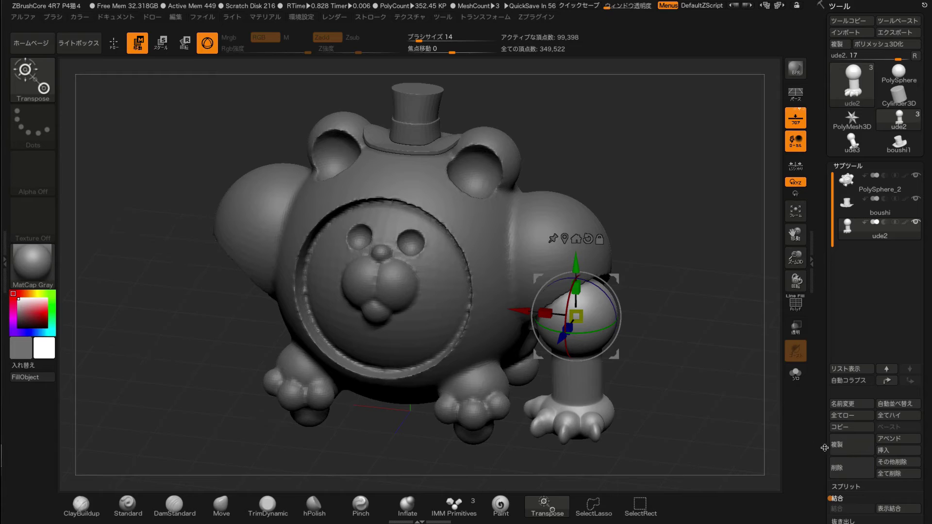
pyautogui.moveTo(846, 202)
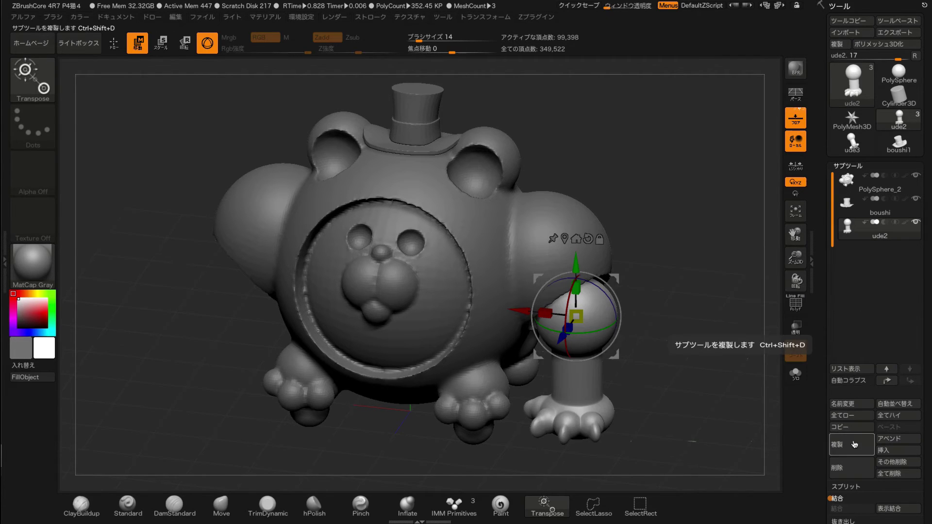
# Duplicate the ude2 arm into ude3 and slide the copy along X
pyautogui.click(850, 211)
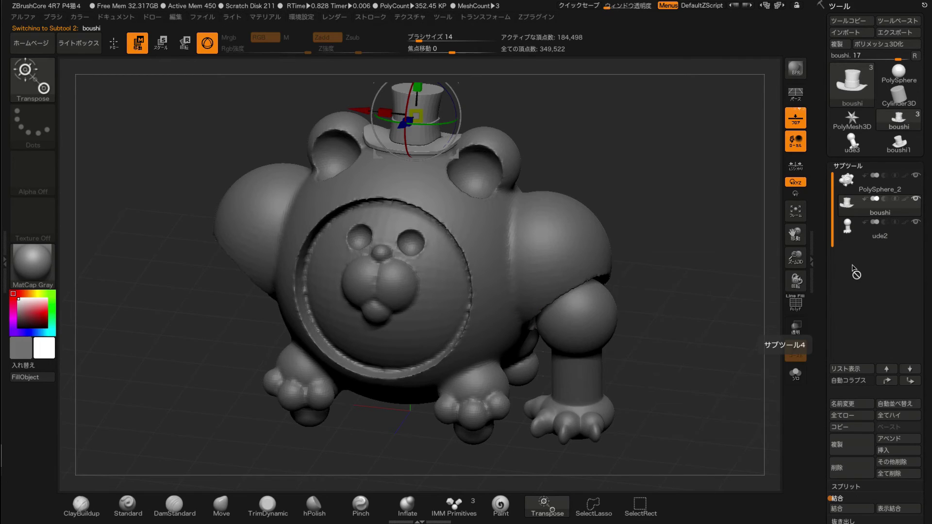
pyautogui.moveTo(873, 229)
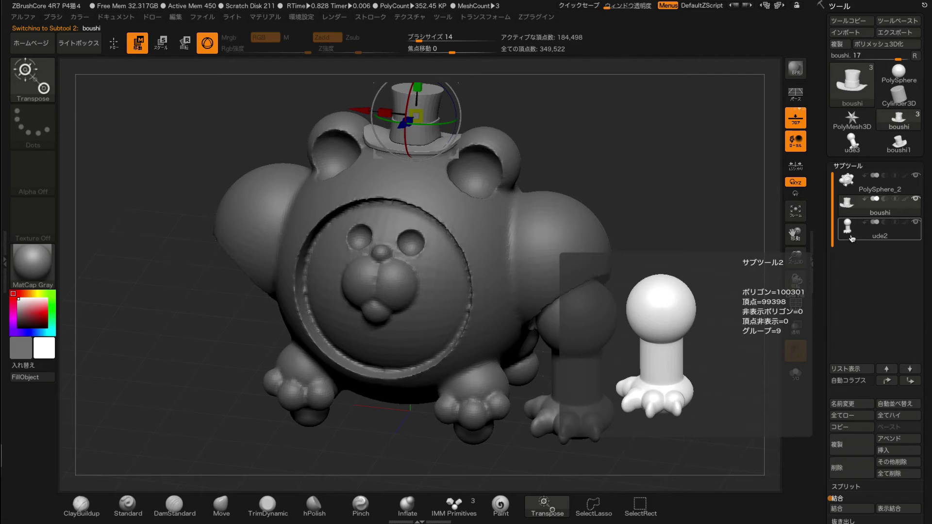
pyautogui.click(851, 237)
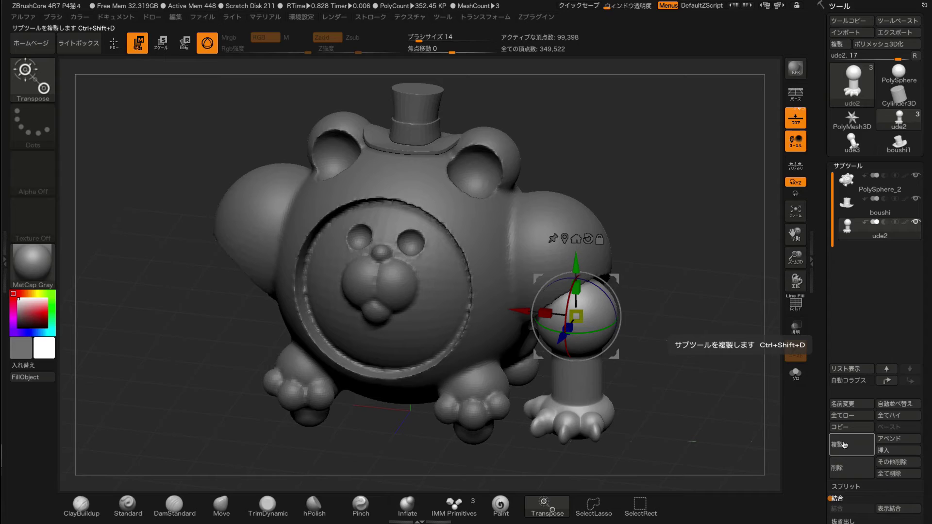
pyautogui.click(842, 444)
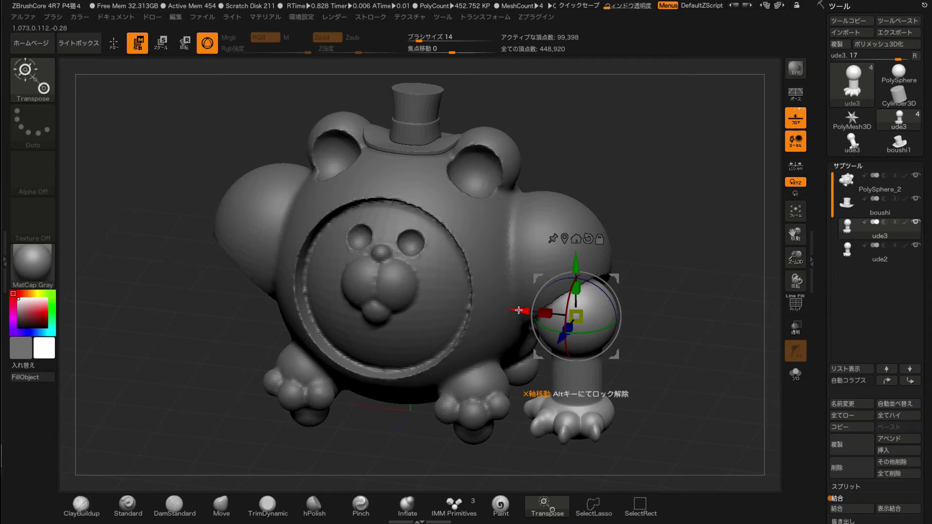
pyautogui.moveTo(518, 312)
pyautogui.keyDown('ctrl'); pyautogui.mouseDown()
pyautogui.moveTo(601, 328)
pyautogui.moveTo(332, 297)
pyautogui.moveTo(216, 312)
pyautogui.mouseUp(); pyautogui.keyUp('ctrl')
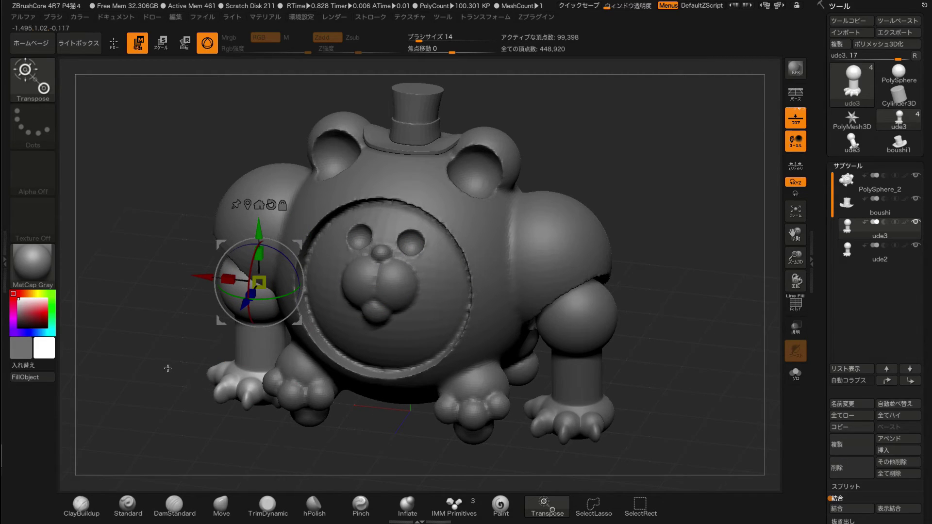
pyautogui.keyDown('alt'); pyautogui.click(602, 339); pyautogui.keyUp('alt')
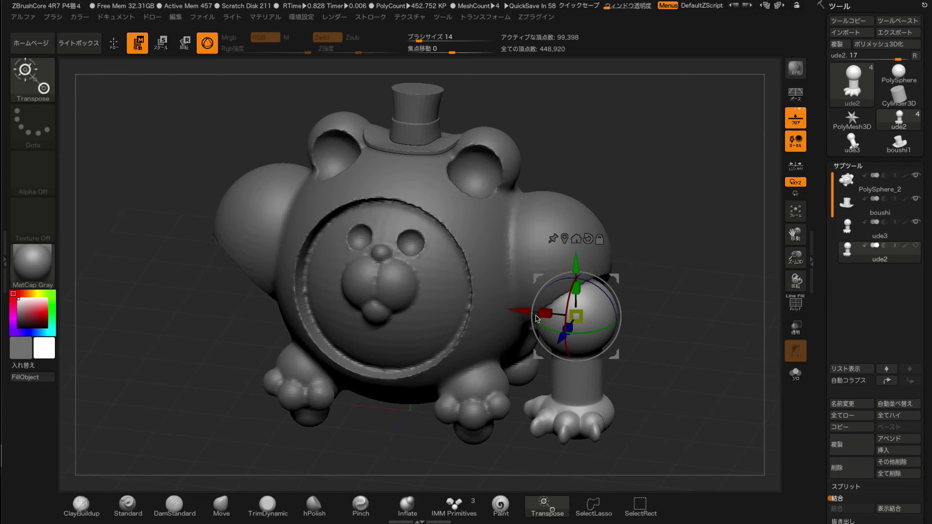
# Undo the arm copy's move and scroll the Tool palette to the Deformation settings
pyautogui.keyDown('ctrl'); pyautogui.moveTo(536, 318); pyautogui.dragTo(606, 330); pyautogui.keyUp('ctrl')
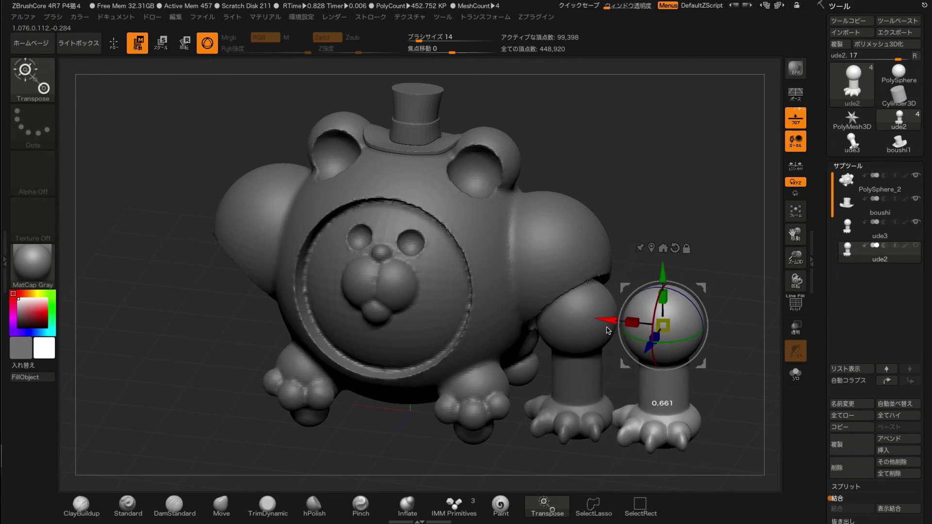
pyautogui.hotkey('ctrl', 'z')
pyautogui.scroll(-5, 820, 272)
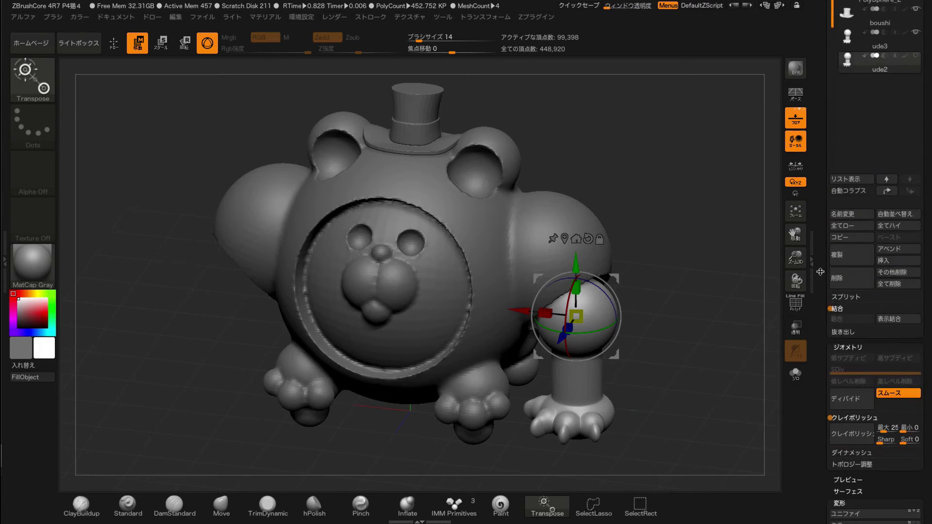
pyautogui.scroll(-3, 820, 271)
pyautogui.scroll(-2, 844, 300)
pyautogui.click(838, 325)
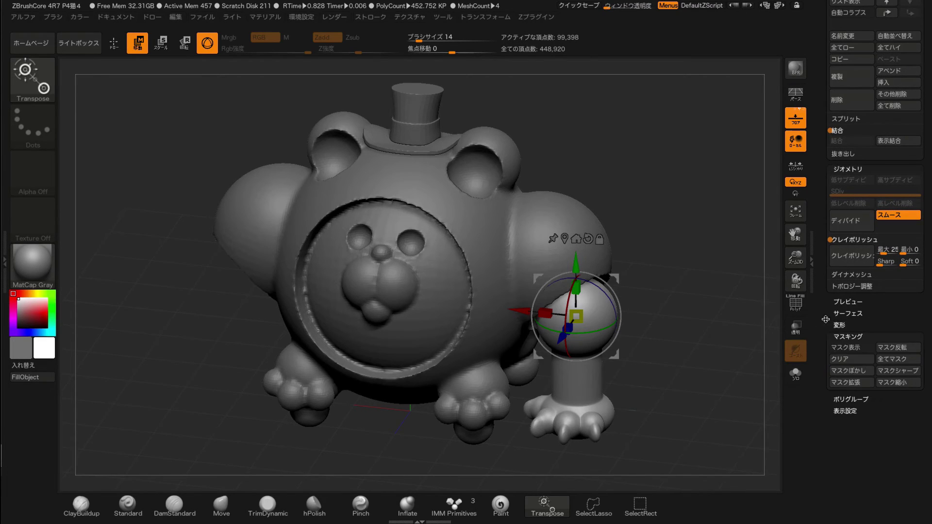
pyautogui.click(838, 325)
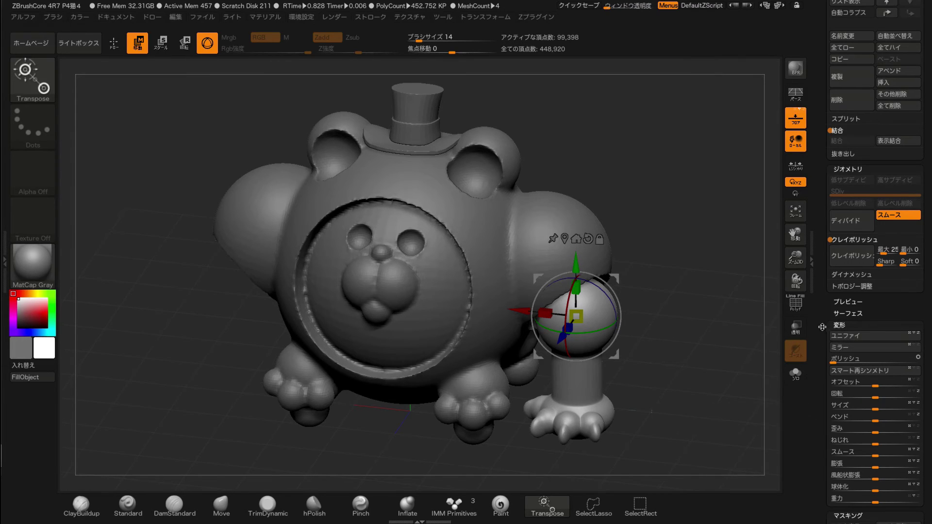
# Mirror the ude3 arm subtool onto the bear's opposite side
pyautogui.scroll(8, 825, 325)
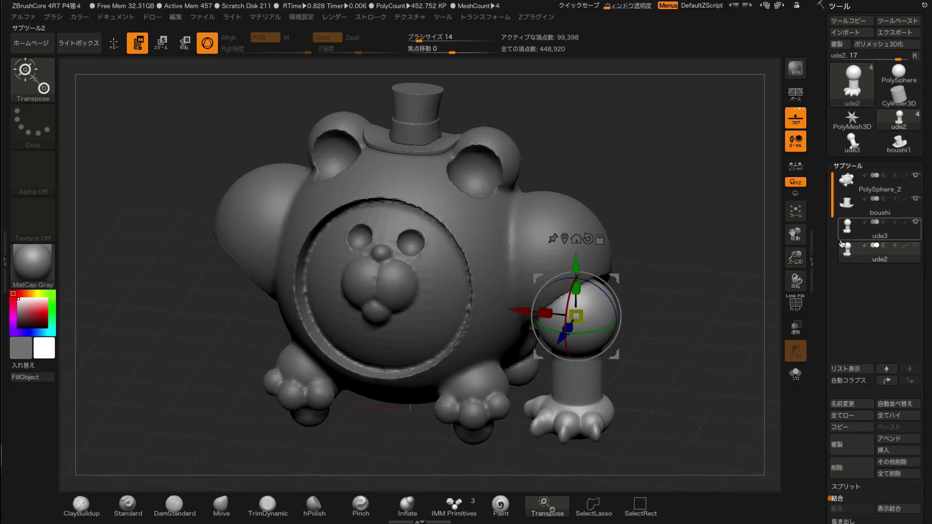
pyautogui.scroll(-5, 817, 291)
pyautogui.scroll(-5, 812, 217)
pyautogui.scroll(-3, 811, 218)
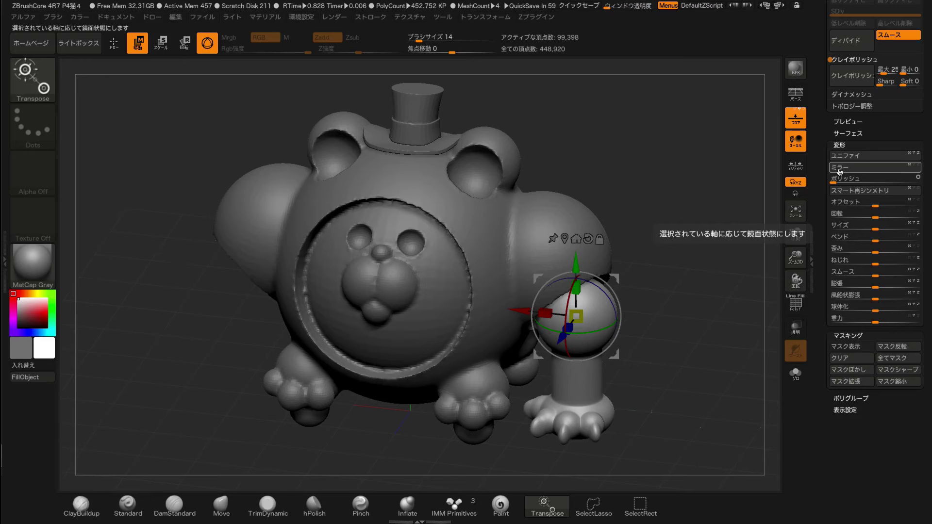
pyautogui.click(838, 172)
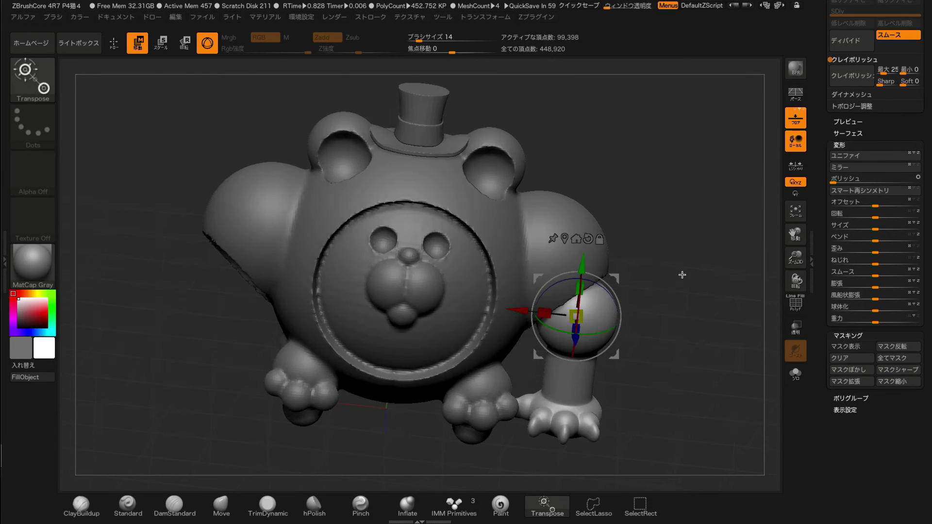
pyautogui.click(833, 173)
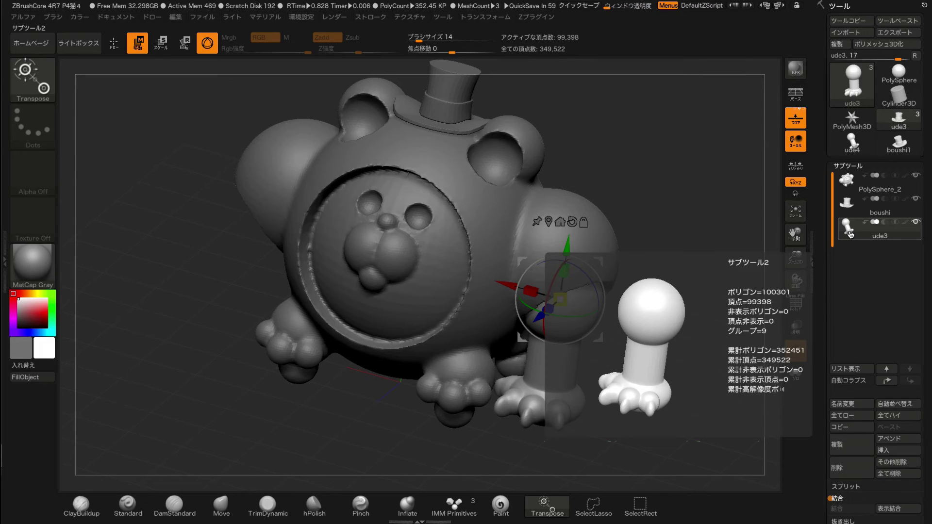
# Duplicate the ude3 arm into ude4 and mirror it to the bear's other side
pyautogui.click(841, 450)
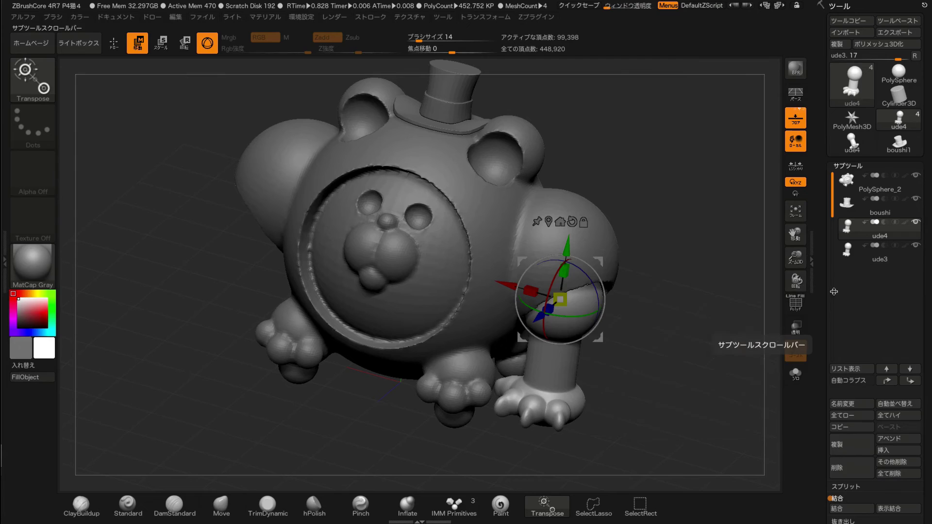
pyautogui.press('Down')
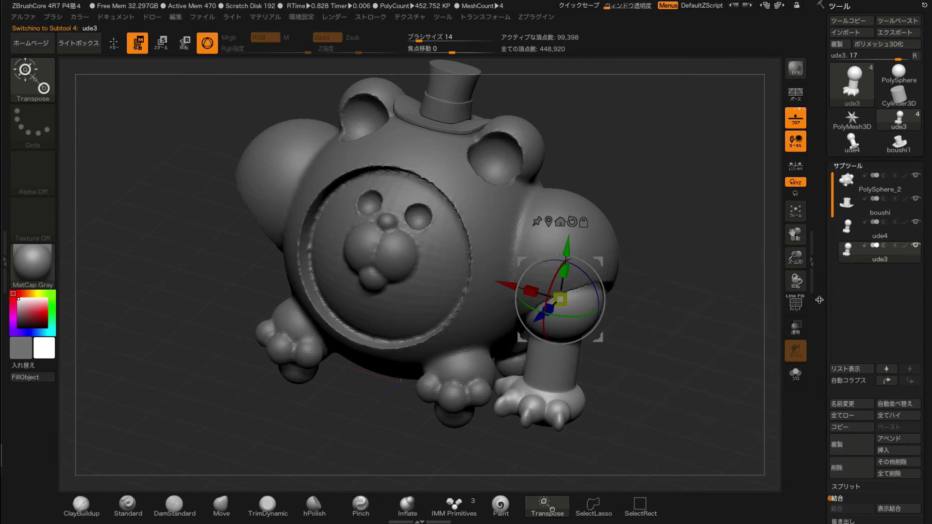
pyautogui.scroll(-2, 822, 298)
pyautogui.scroll(-8, 822, 297)
pyautogui.scroll(-6, 822, 298)
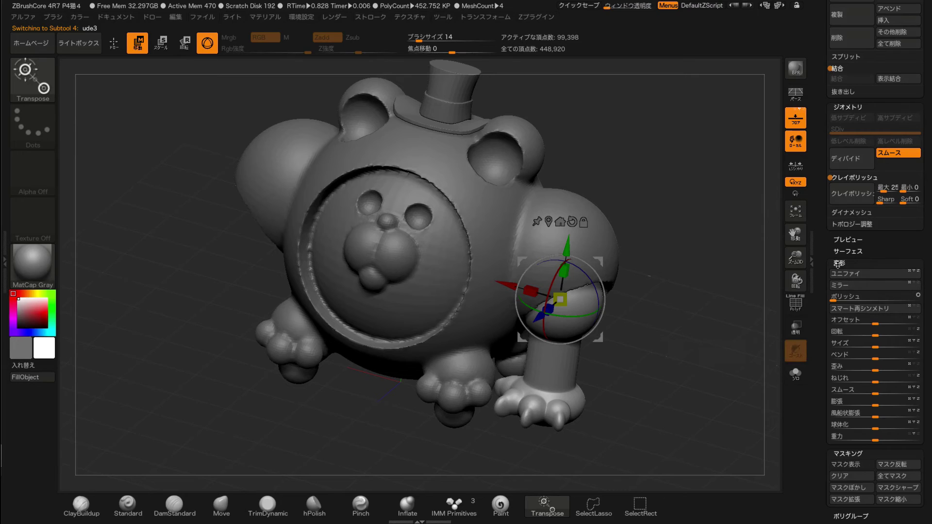
pyautogui.click(840, 287)
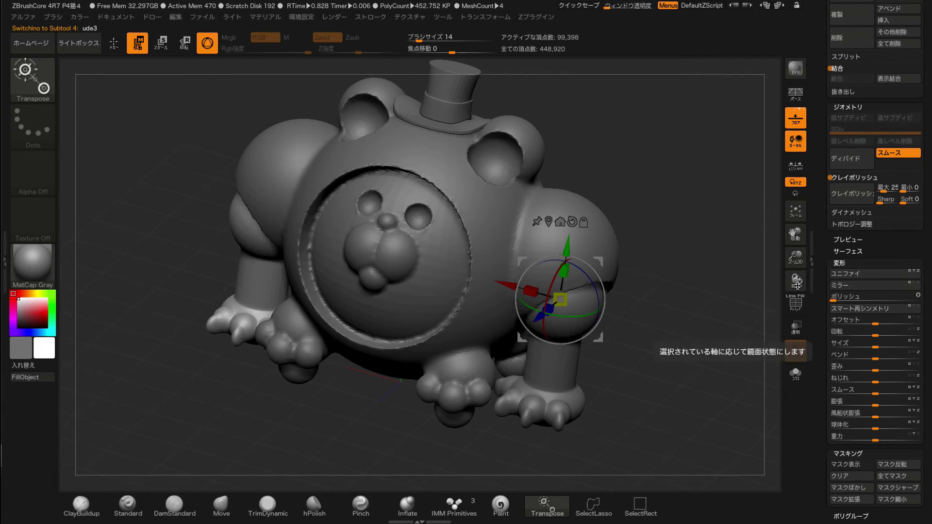
# Orbit the view around to the bear's front to check both arms
pyautogui.moveTo(689, 383)
pyautogui.mouseDown()
pyautogui.moveTo(631, 396)
pyautogui.moveTo(638, 401)
pyautogui.moveTo(639, 389)
pyautogui.mouseUp()
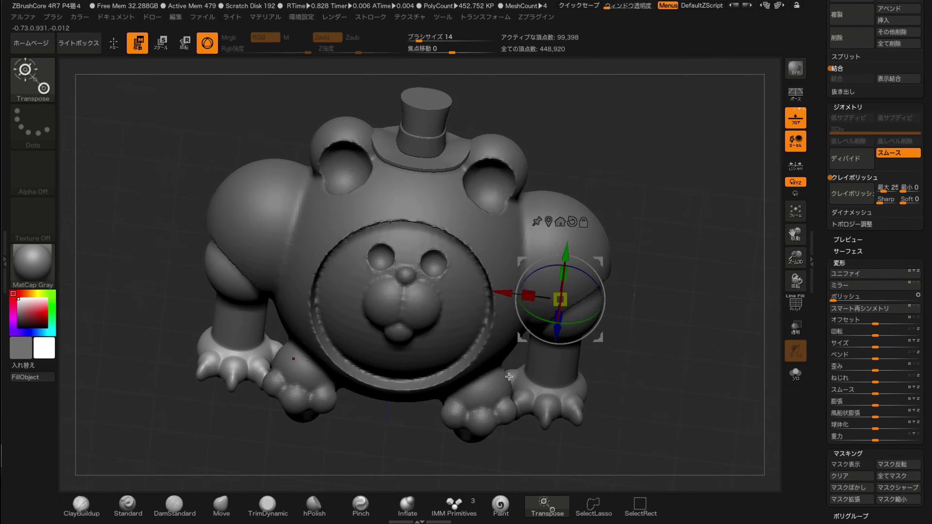
pyautogui.moveTo(258, 426)
pyautogui.mouseDown()
pyautogui.moveTo(260, 443)
pyautogui.moveTo(301, 400)
pyautogui.mouseUp()
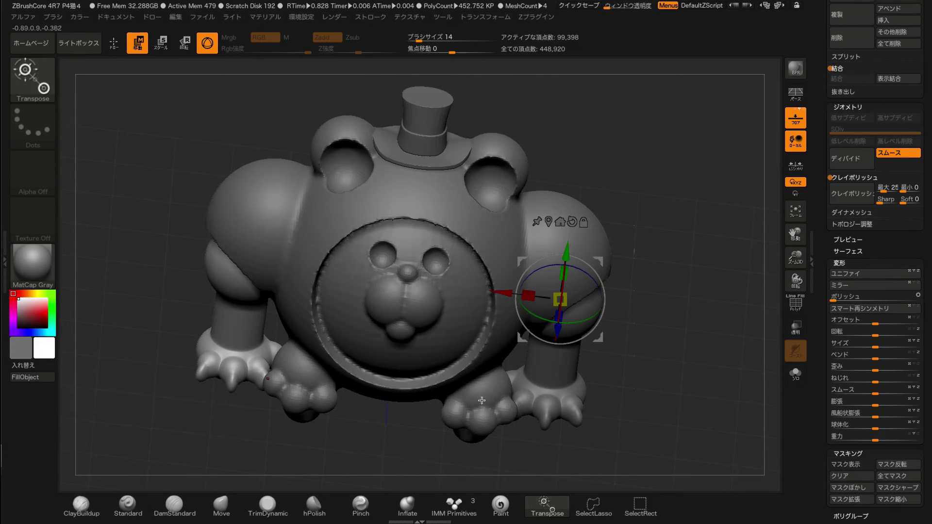
pyautogui.moveTo(481, 401)
pyautogui.mouseDown()
pyautogui.moveTo(645, 343)
pyautogui.moveTo(641, 329)
pyautogui.moveTo(633, 337)
pyautogui.moveTo(635, 399)
pyautogui.mouseUp()
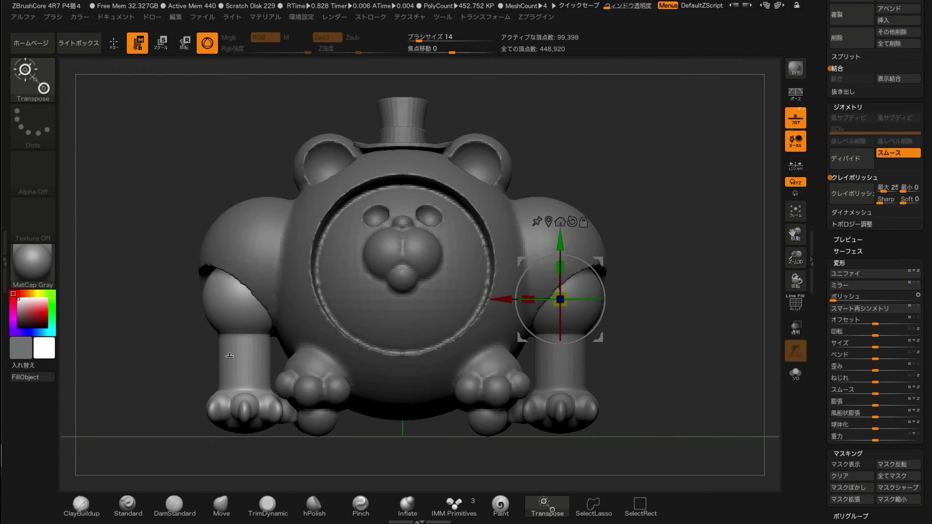
# Scroll back to the SubTool list and zoom in close on the bear's face, arms and paws
pyautogui.scroll(10, 820, 281)
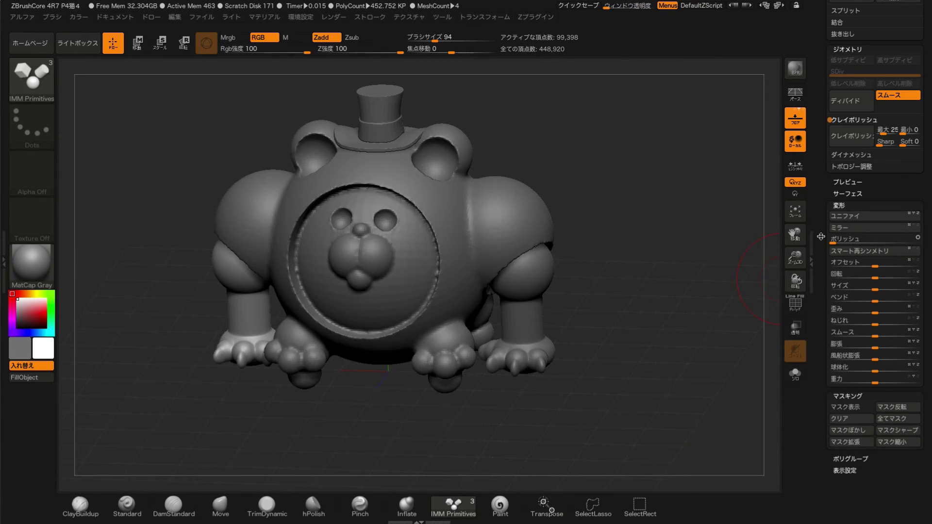
pyautogui.scroll(3, 821, 236)
pyautogui.scroll(3, 820, 236)
pyautogui.scroll(3, 820, 236)
pyautogui.scroll(3, 820, 236)
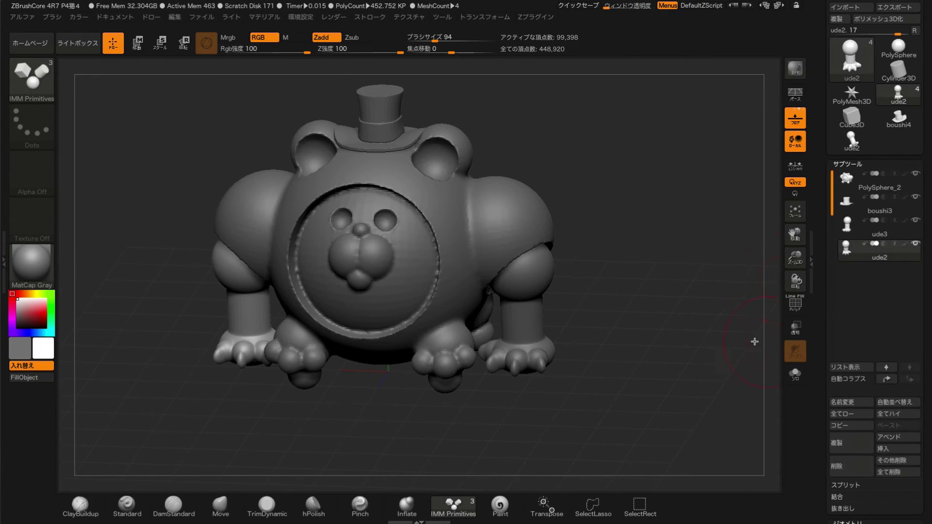
pyautogui.moveTo(624, 335)
pyautogui.keyDown('alt'); pyautogui.mouseDown()
pyautogui.moveTo(651, 358)
pyautogui.moveTo(650, 370)
pyautogui.moveTo(621, 359)
pyautogui.mouseUp(); pyautogui.keyUp('alt')
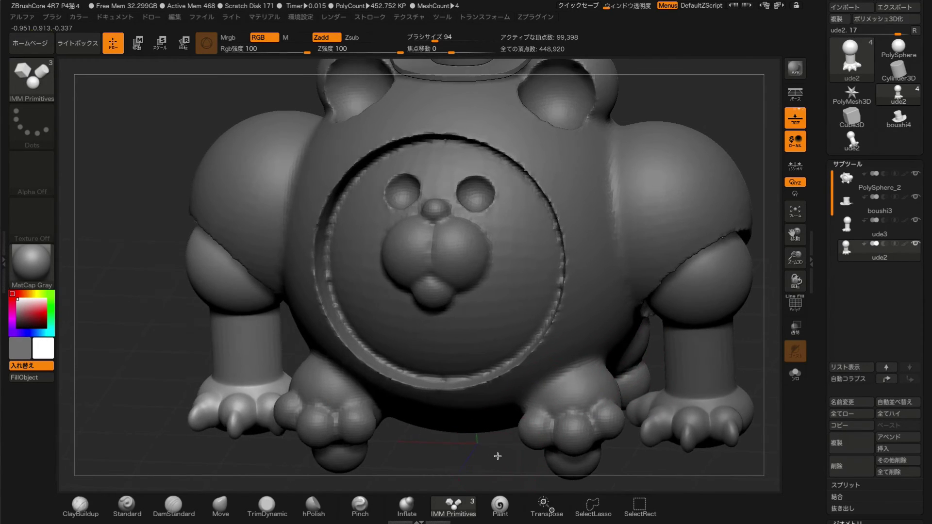
pyautogui.moveTo(496, 461); pyautogui.dragTo(492, 460)
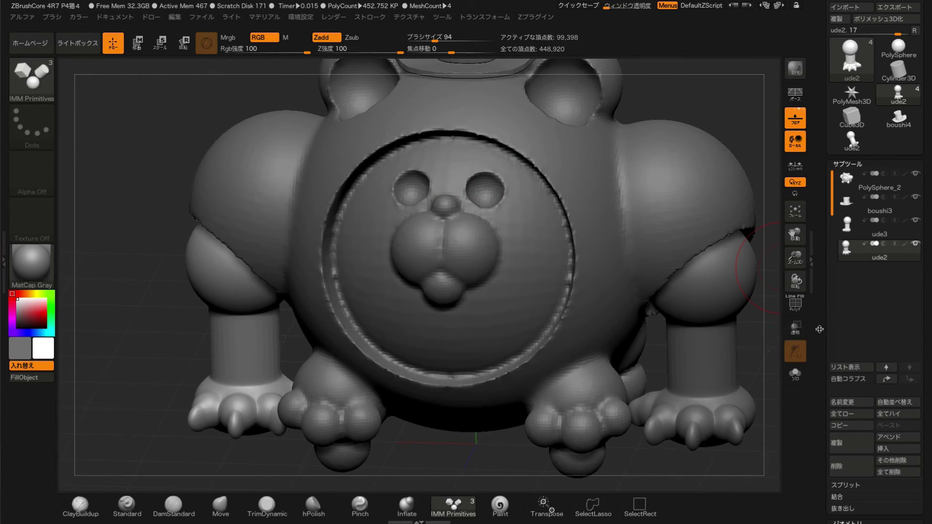
pyautogui.scroll(-4, 848, 318)
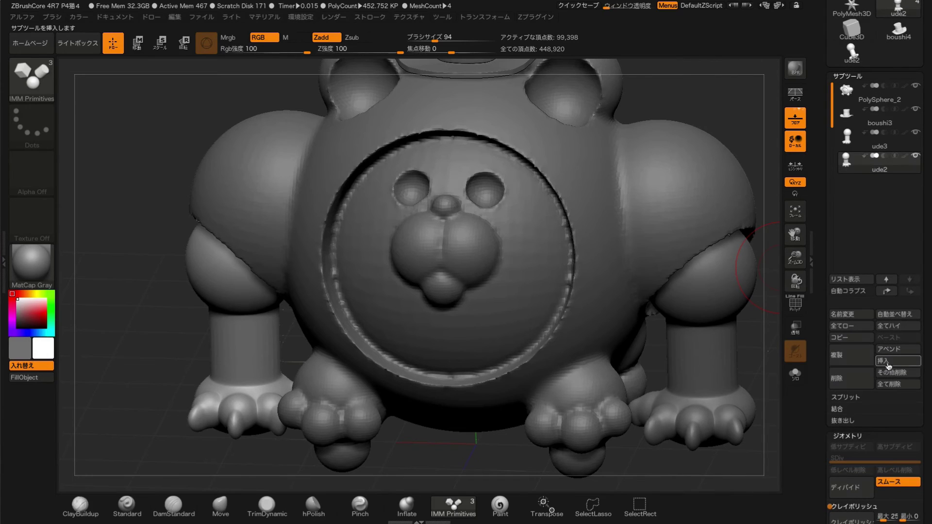
# Insert a Sphere3D mesh as a new subtool, select it and frame the model
pyautogui.click(880, 362)
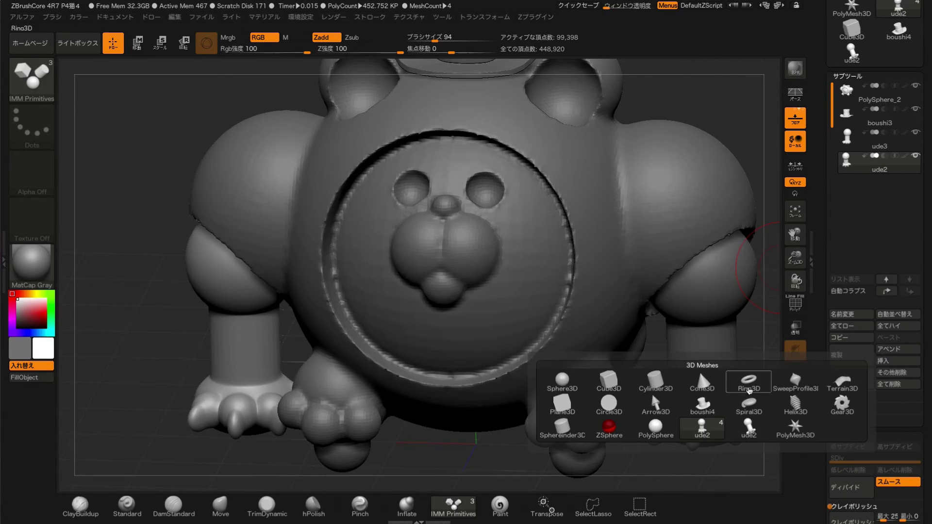
pyautogui.moveTo(562, 382)
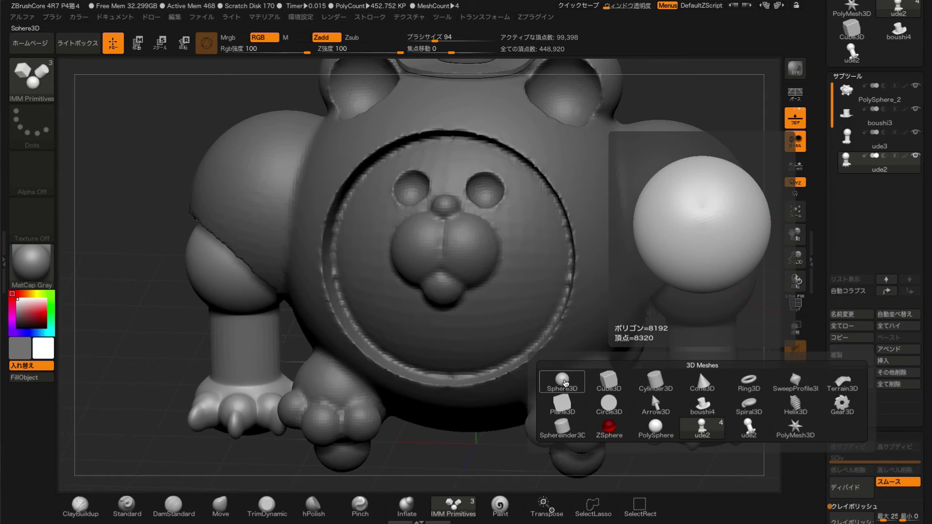
pyautogui.click(566, 383)
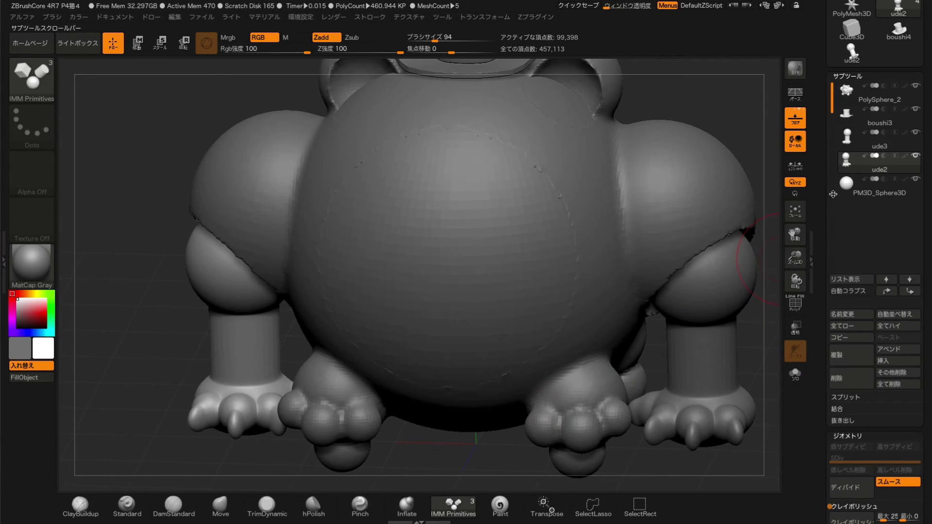
pyautogui.click(846, 187)
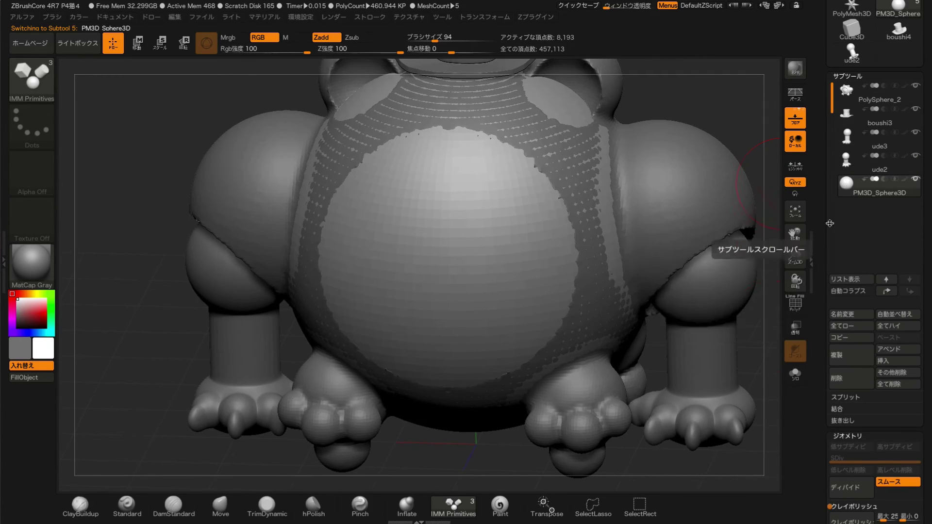
pyautogui.press('f')
pyautogui.keyDown('alt'); pyautogui.moveTo(754, 330); pyautogui.dragTo(751, 337); pyautogui.keyUp('alt')
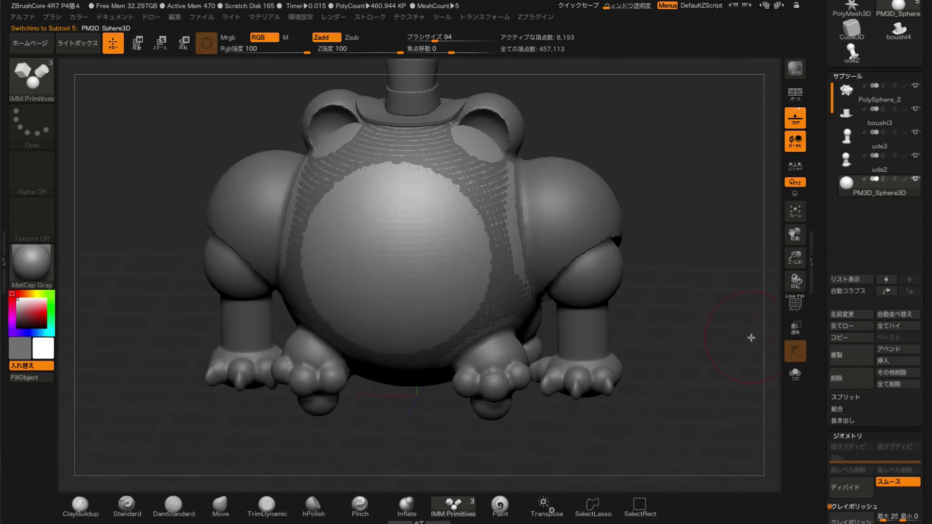
# Shrink the sphere to eye size with Transpose and move it into an eye socket
pyautogui.press('w')
pyautogui.moveTo(412, 246); pyautogui.dragTo(390, 286)
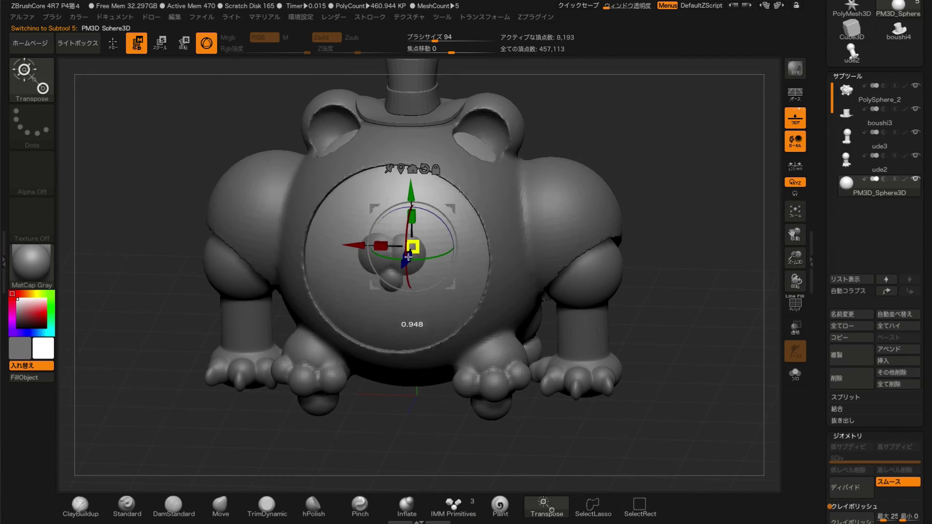
pyautogui.moveTo(411, 189)
pyautogui.mouseDown()
pyautogui.moveTo(408, 157)
pyautogui.moveTo(427, 271)
pyautogui.mouseUp()
pyautogui.moveTo(439, 405)
pyautogui.mouseDown()
pyautogui.moveTo(337, 328)
pyautogui.moveTo(657, 322)
pyautogui.mouseUp()
pyautogui.moveTo(414, 213)
pyautogui.mouseDown()
pyautogui.moveTo(509, 246)
pyautogui.moveTo(630, 402)
pyautogui.moveTo(485, 291)
pyautogui.mouseUp()
pyautogui.moveTo(405, 145); pyautogui.dragTo(443, 145)
pyautogui.keyDown('shift'); pyautogui.moveTo(485, 291); pyautogui.dragTo(607, 301); pyautogui.keyUp('shift')
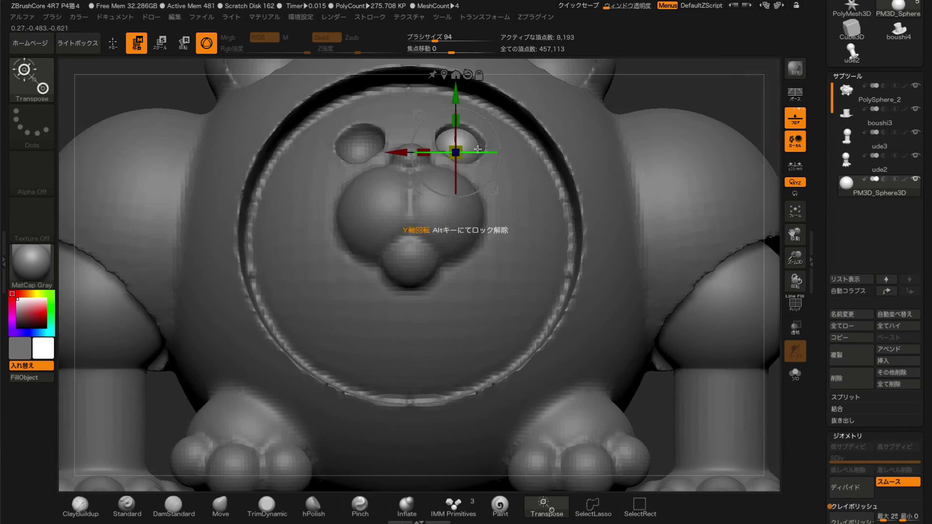
pyautogui.moveTo(437, 158); pyautogui.dragTo(700, 140)
pyautogui.press('q')
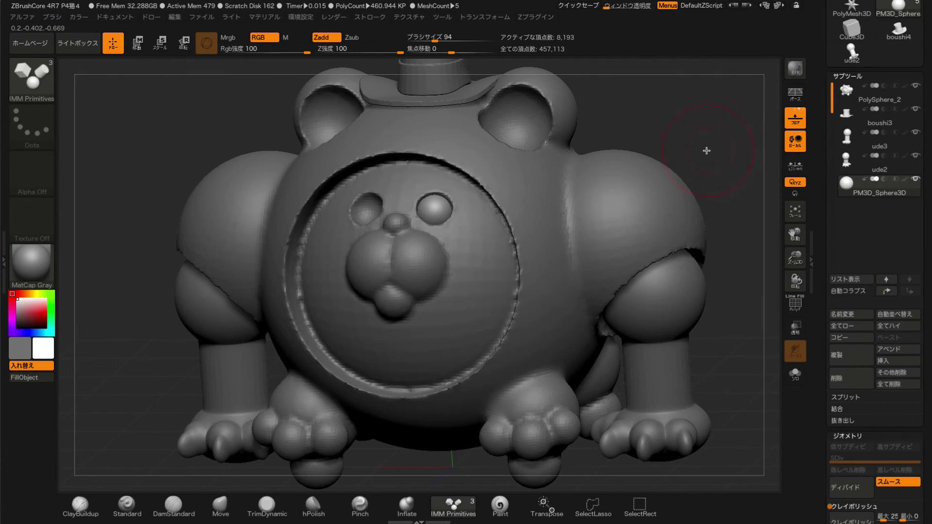
# Duplicate the eye sphere as PM3D_Sphere3D1 and mirror the original into the other eye socket
pyautogui.scroll(-1, 819, 302)
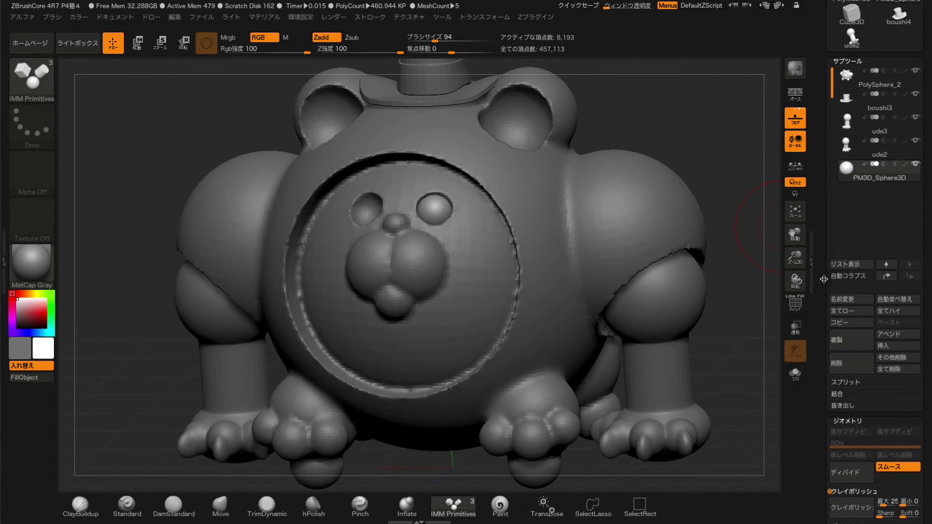
pyautogui.click(841, 340)
pyautogui.click(848, 198)
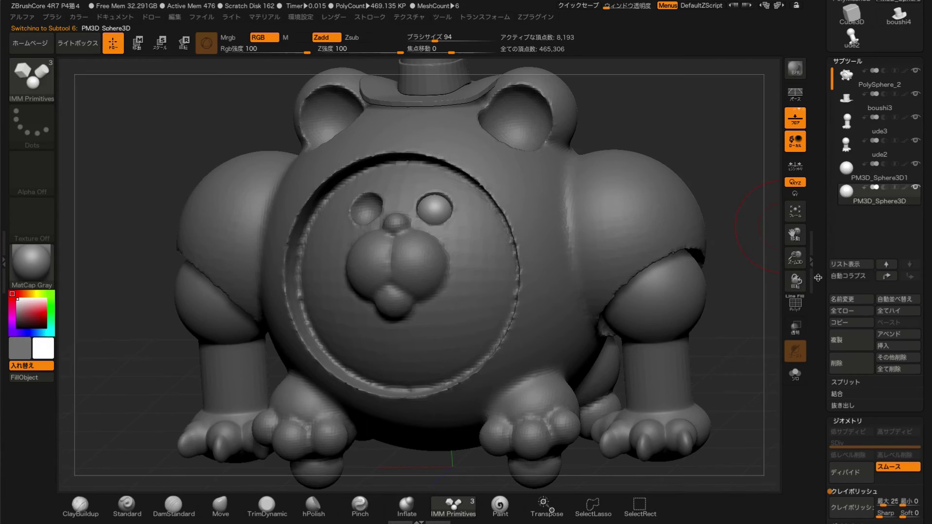
pyautogui.scroll(-5, 828, 250)
pyautogui.scroll(-5, 828, 223)
pyautogui.scroll(-5, 825, 195)
pyautogui.scroll(-3, 825, 182)
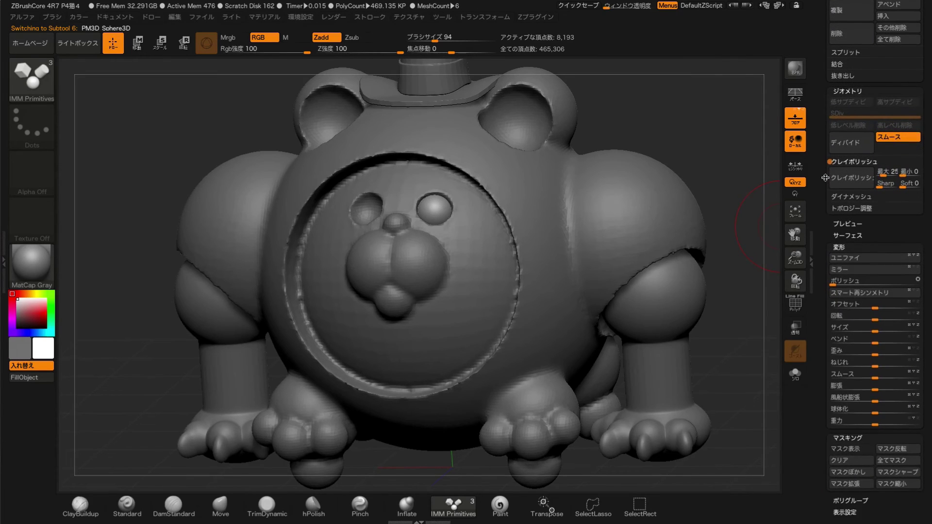
pyautogui.click(844, 271)
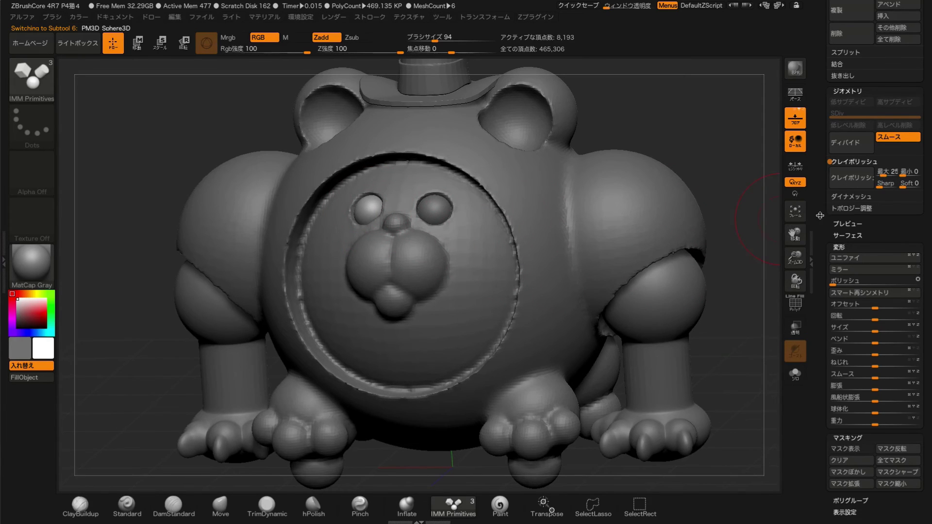
pyautogui.scroll(8, 819, 215)
pyautogui.scroll(8, 813, 318)
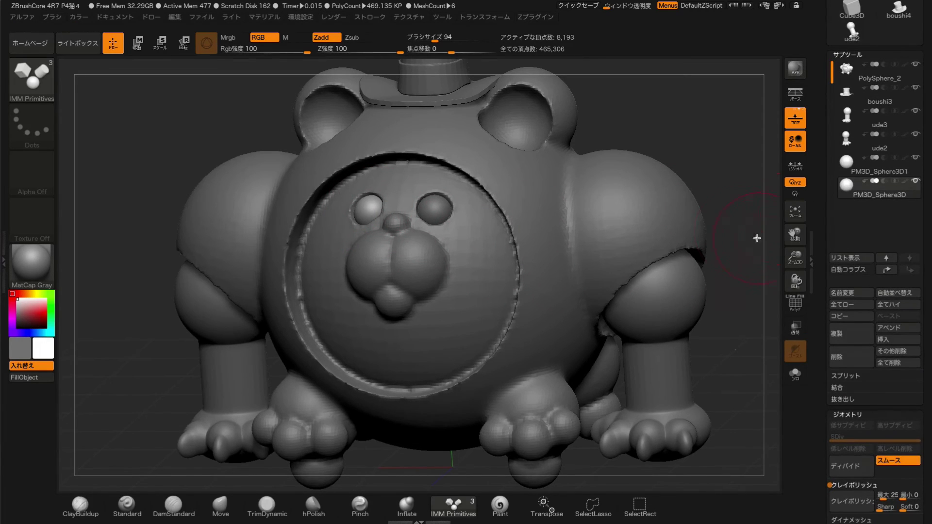
# MergeDown the original eye sphere into PM3D_Sphere3D1 and confirm the merge
pyautogui.moveTo(729, 192); pyautogui.dragTo(751, 184)
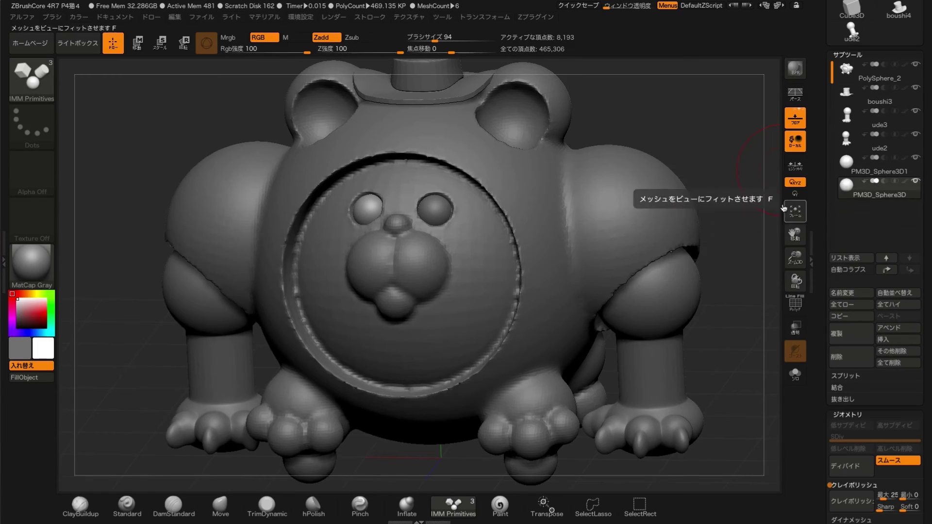
pyautogui.moveTo(846, 163)
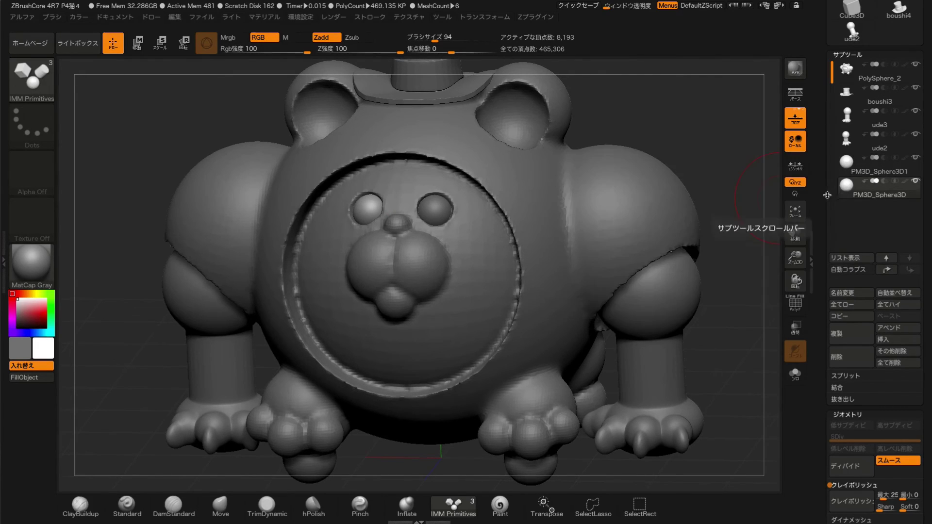
pyautogui.click(846, 169)
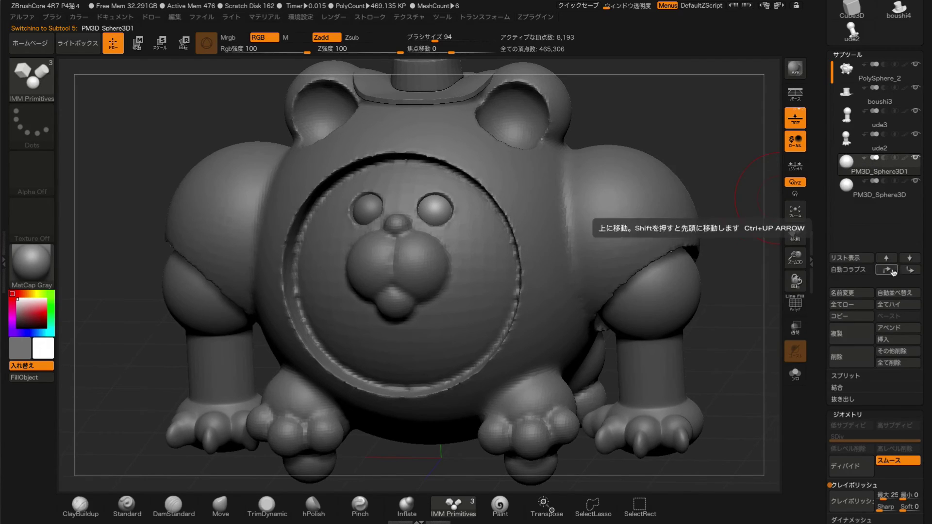
pyautogui.click(836, 389)
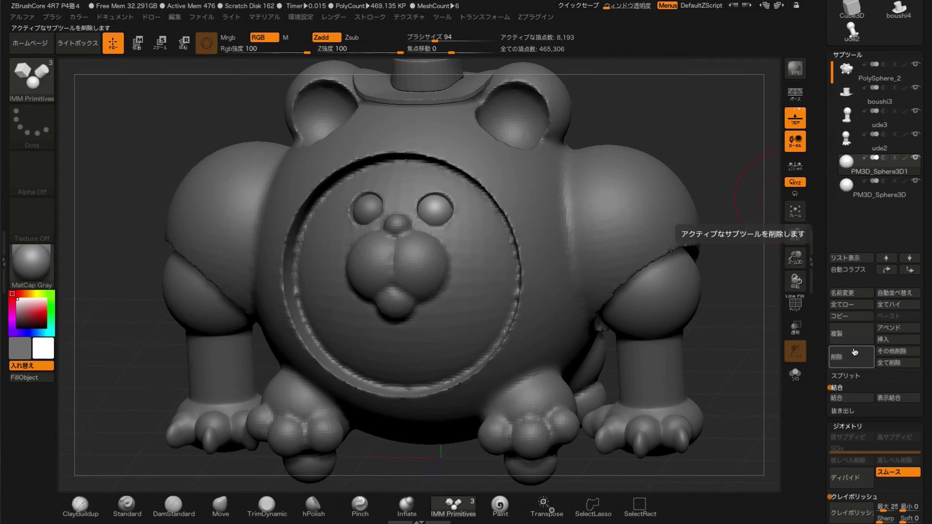
pyautogui.click(843, 400)
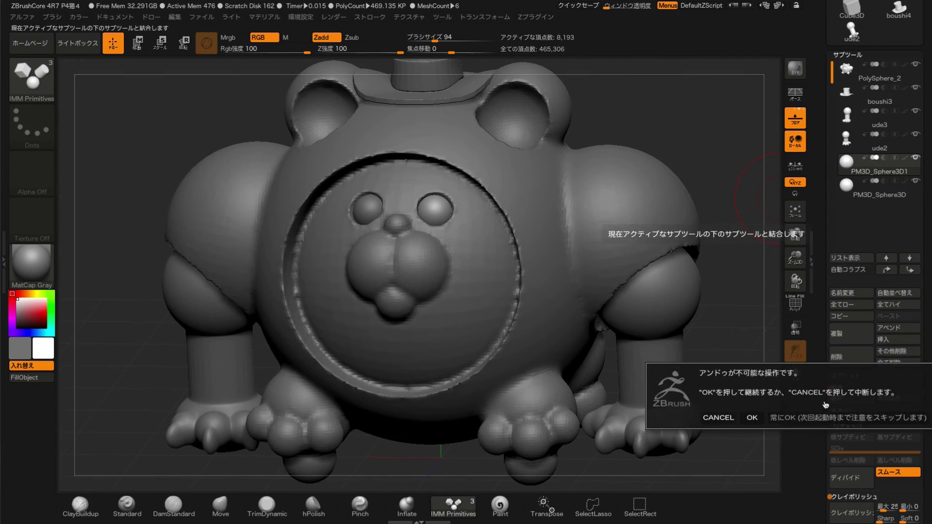
pyautogui.click(752, 418)
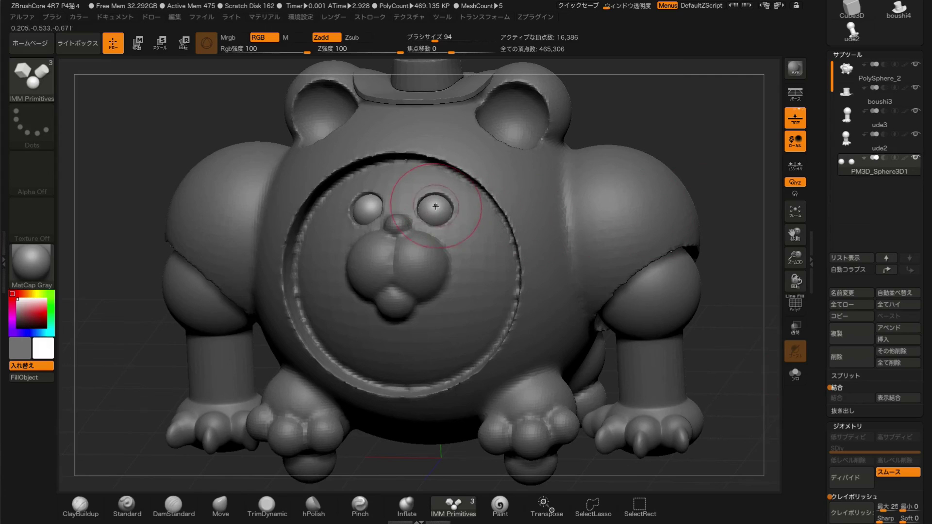
# Enable X symmetry, test-insert mirrored eye spheres, undo them, and pick the ClayBuildup brush
pyautogui.press('x')
pyautogui.moveTo(436, 207); pyautogui.dragTo(435, 214)
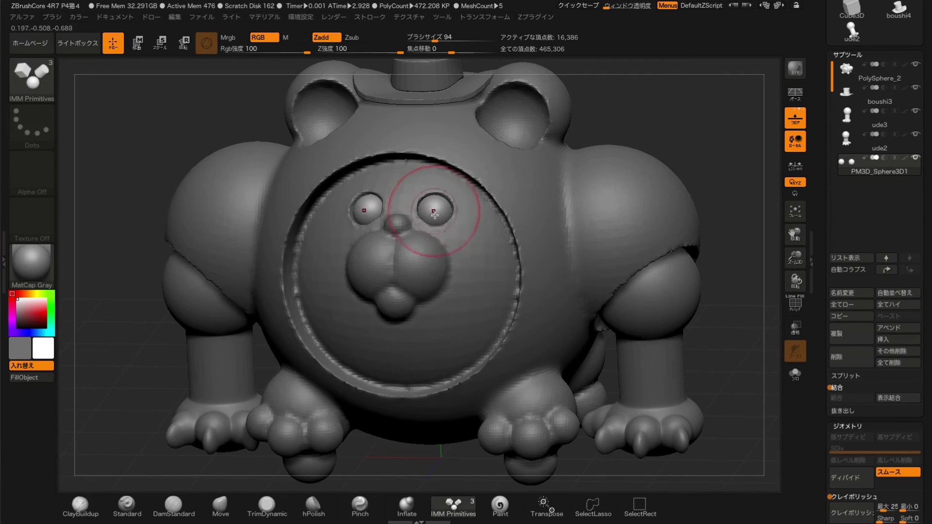
pyautogui.hotkey('ctrl', 'z')
pyautogui.press('b')
pyautogui.press('c')
pyautogui.press('b')
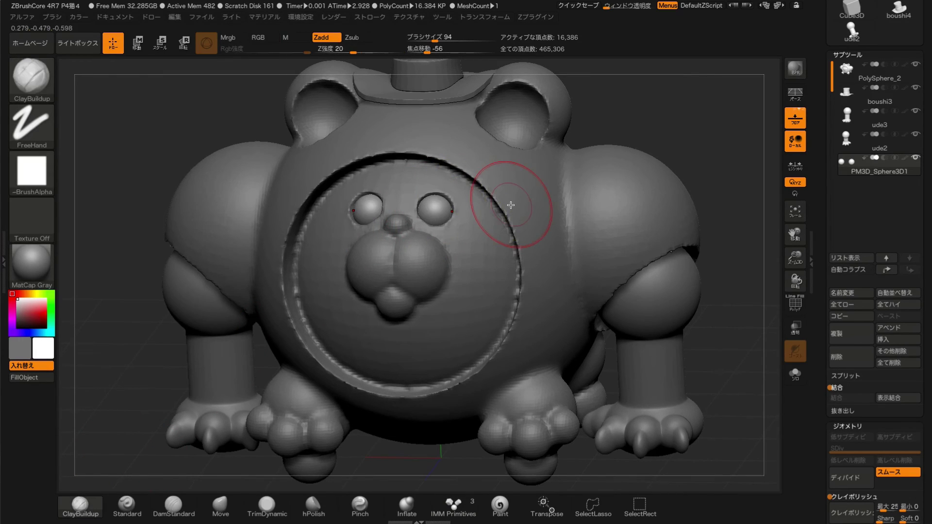
# Select ude3 and MergeDown the arm below into it, confirming with OK
pyautogui.click(848, 119)
pyautogui.moveTo(849, 398)
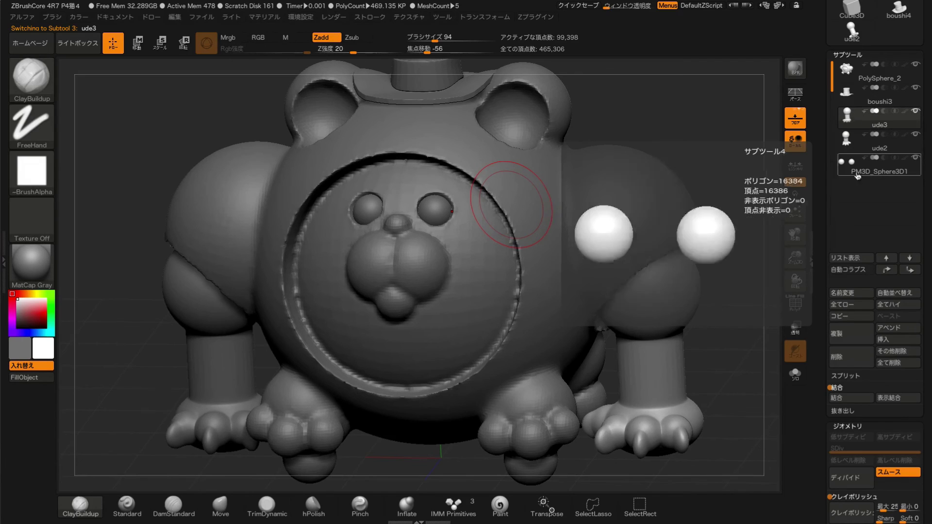
pyautogui.click(847, 401)
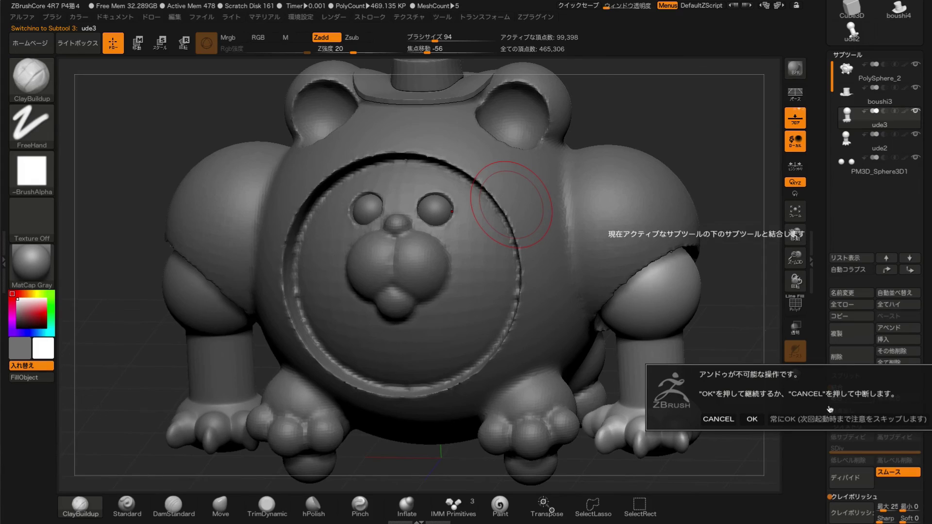
pyautogui.click(751, 420)
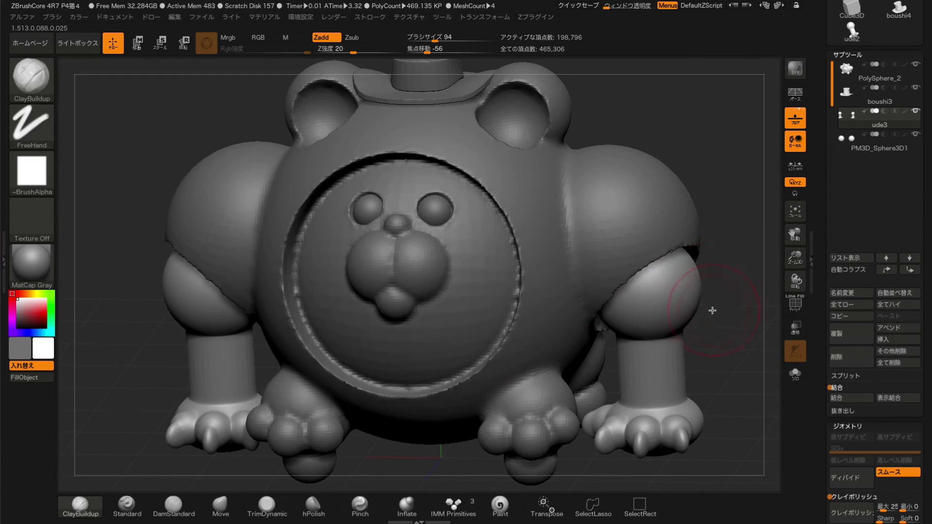
# Build up clay on both arms symmetrically with ClayBuildup, then orbit around the bear
pyautogui.moveTo(712, 310); pyautogui.dragTo(686, 300)
pyautogui.press('ctrl')
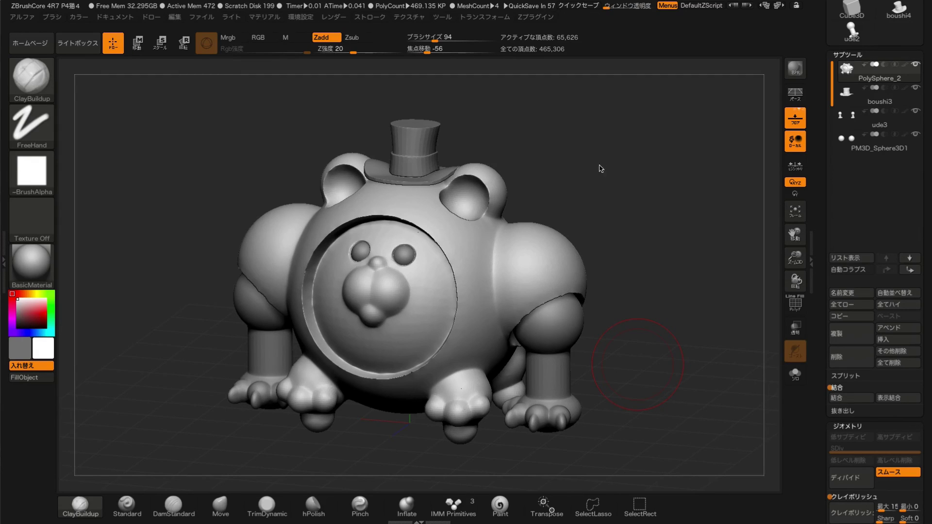
pyautogui.moveTo(621, 178); pyautogui.dragTo(622, 184)
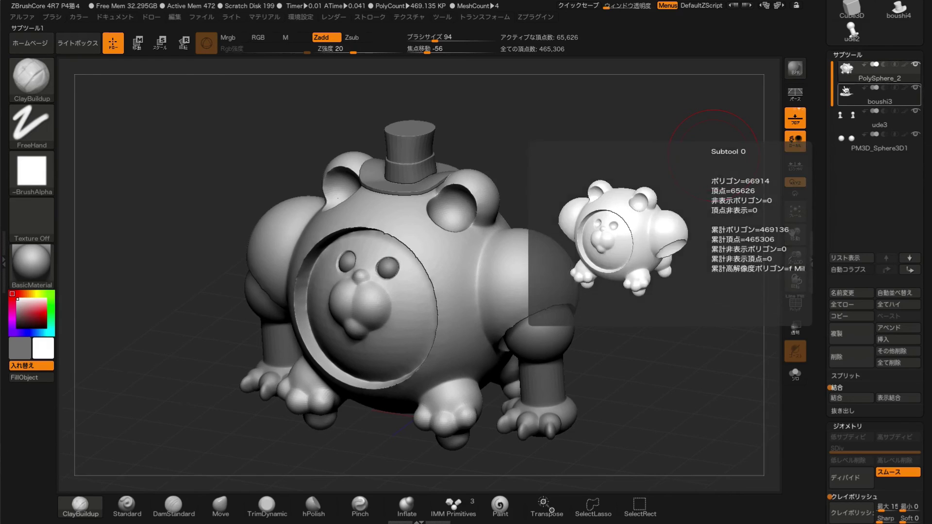
pyautogui.moveTo(718, 204); pyautogui.dragTo(727, 189)
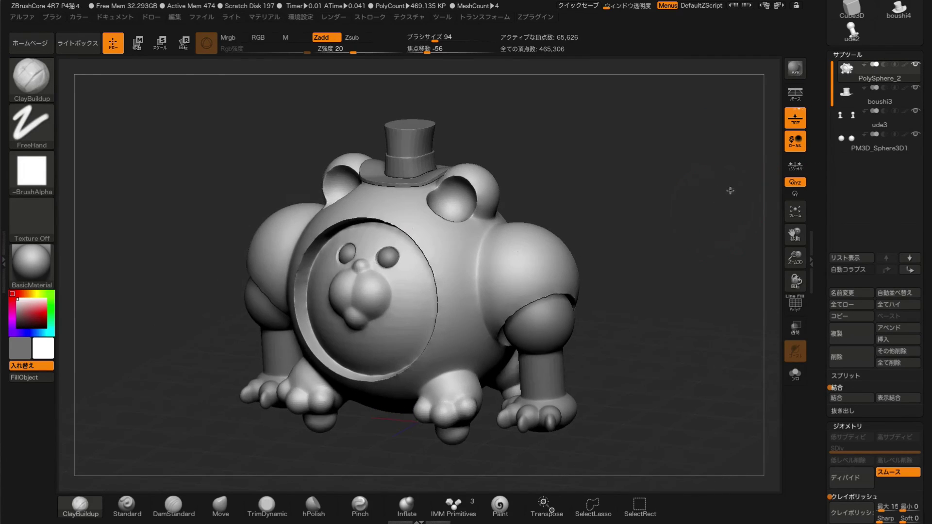
pyautogui.moveTo(820, 163); pyautogui.dragTo(817, 247)
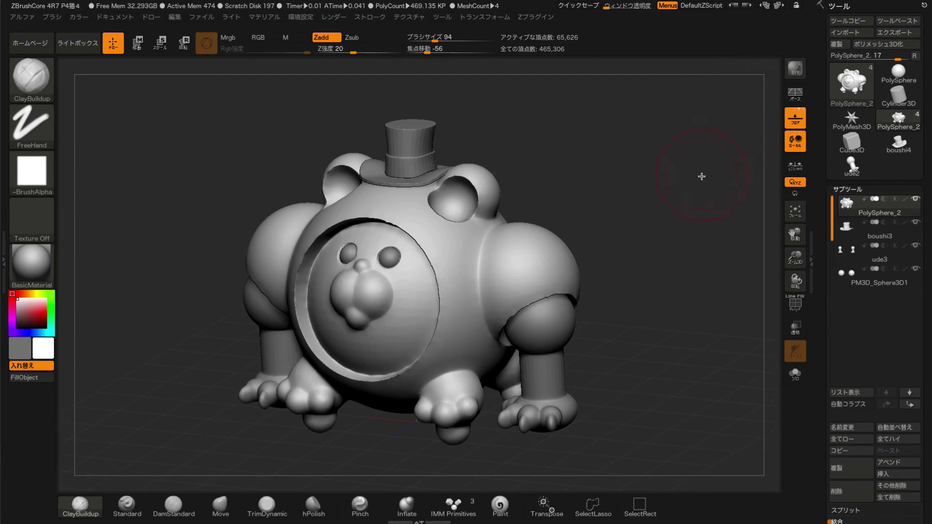
pyautogui.moveTo(682, 233); pyautogui.dragTo(676, 229)
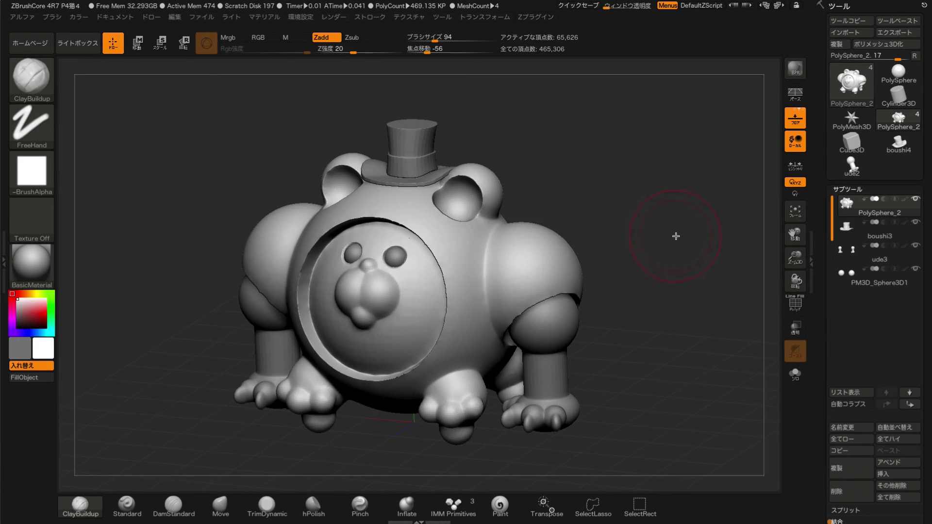
pyautogui.moveTo(673, 240); pyautogui.dragTo(692, 299)
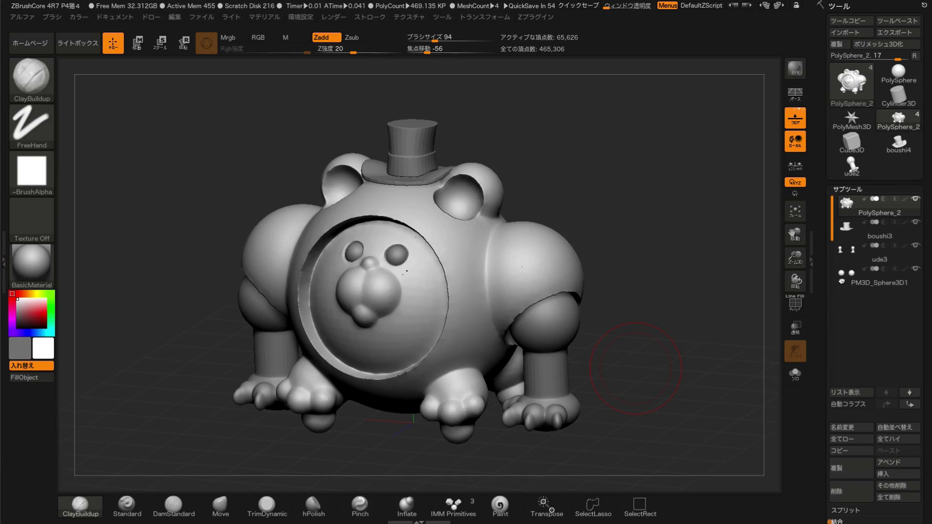
# Clone the bear tool as a backup, check boushi4, return to boushi3_1 and select PolySphere_2
pyautogui.click(841, 230)
pyautogui.moveTo(837, 44)
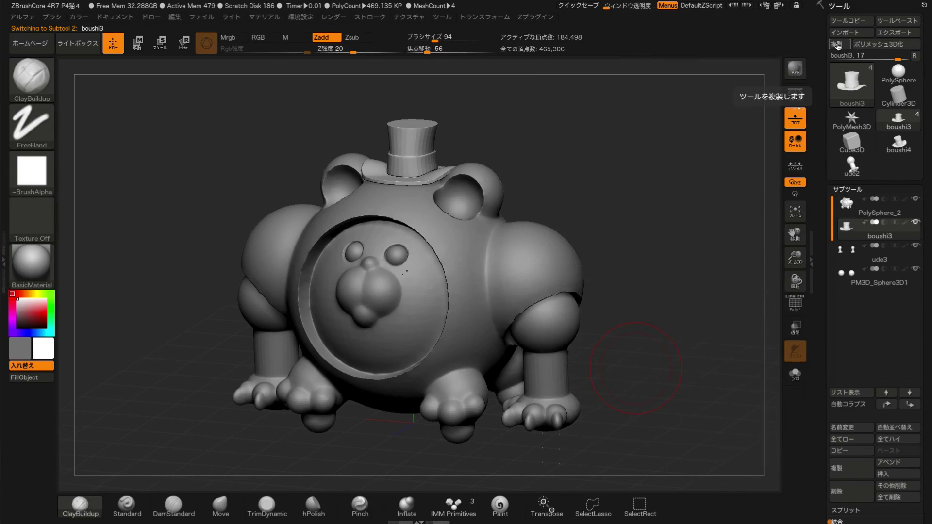
pyautogui.click(838, 45)
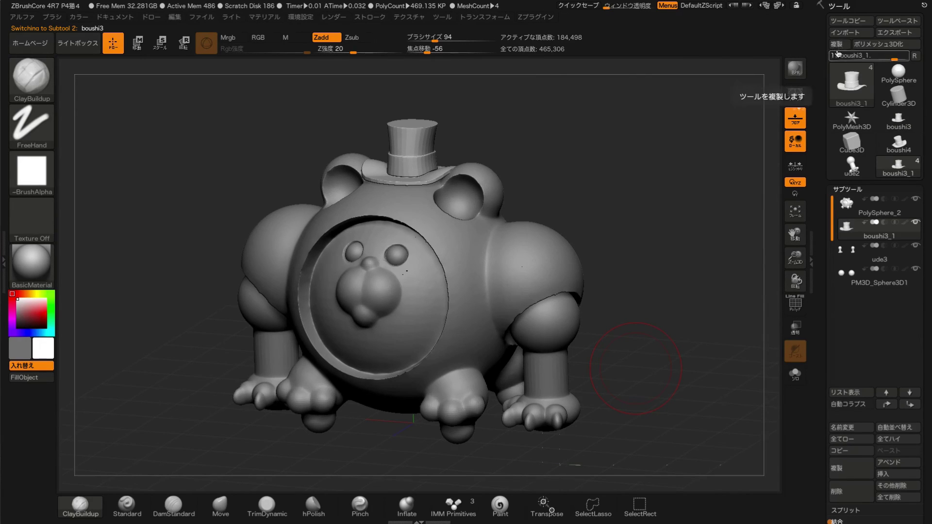
pyautogui.click(899, 147)
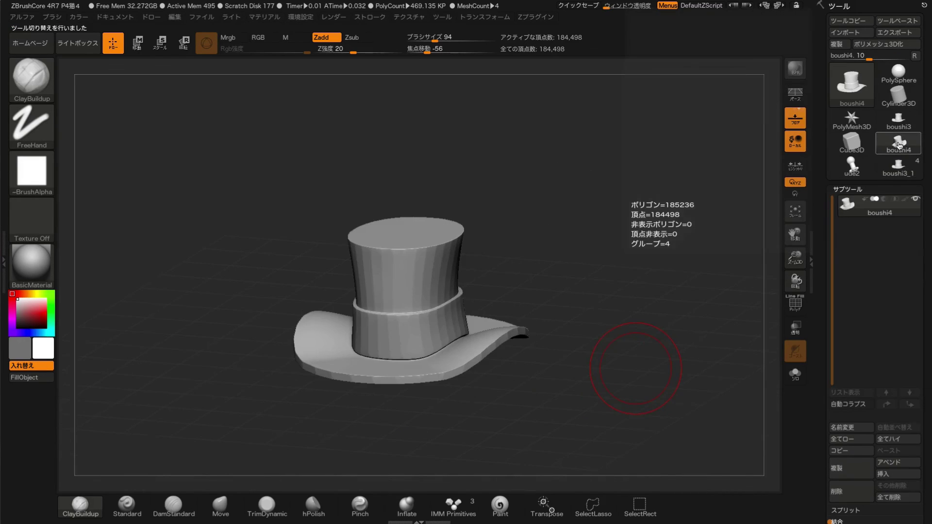
pyautogui.click(897, 170)
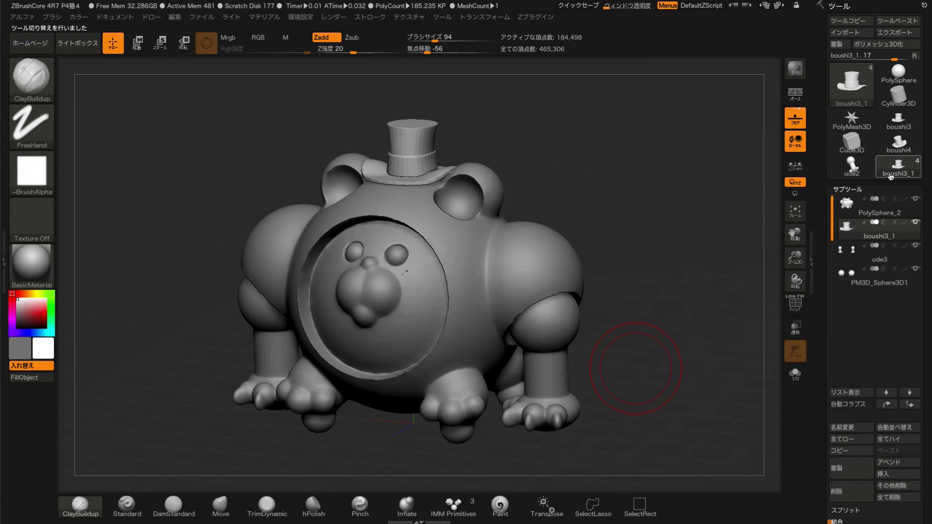
pyautogui.click(854, 208)
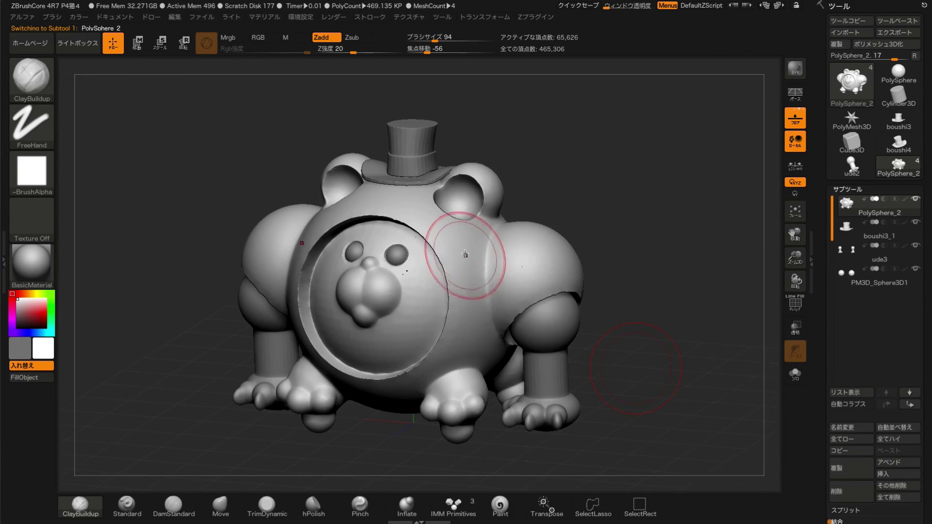
# Pull the face-mask rim outward symmetrically and hide the PM3D_Sphere3D1 eye spheres
pyautogui.moveTo(467, 249); pyautogui.dragTo(459, 291)
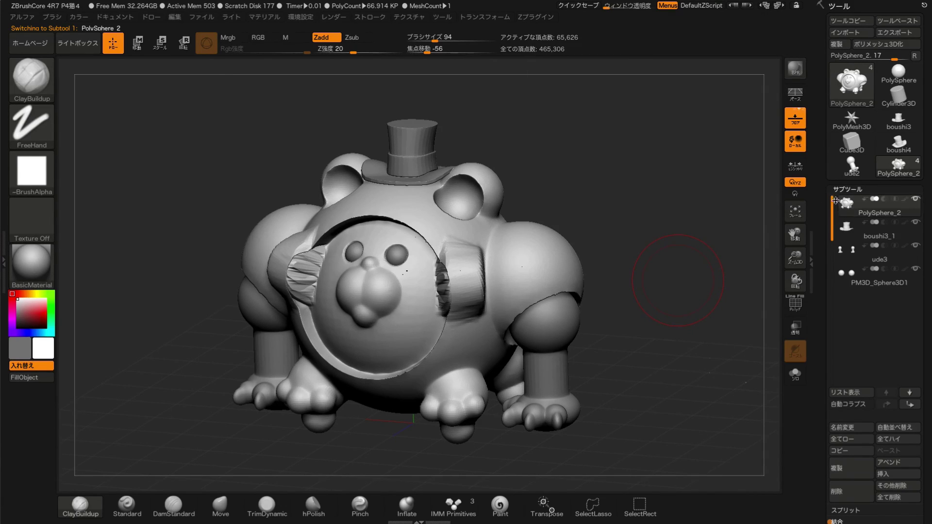
pyautogui.click(871, 274)
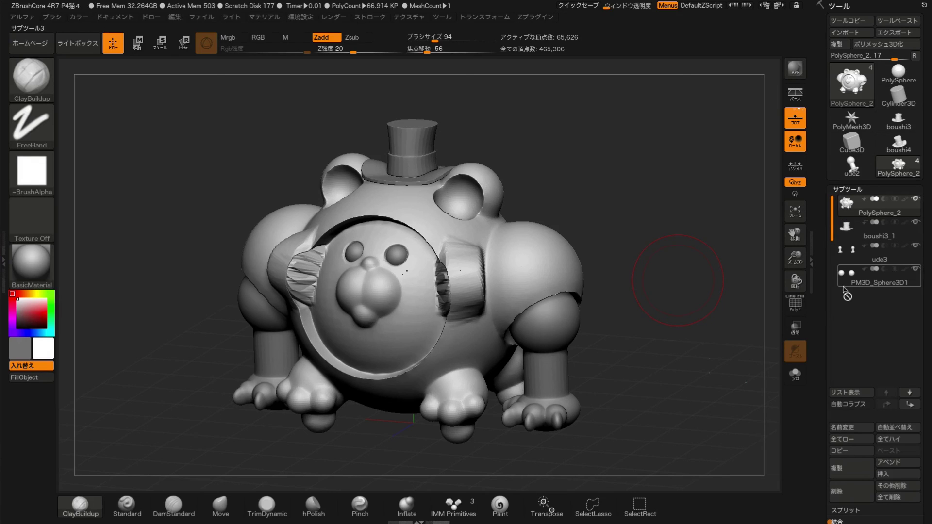